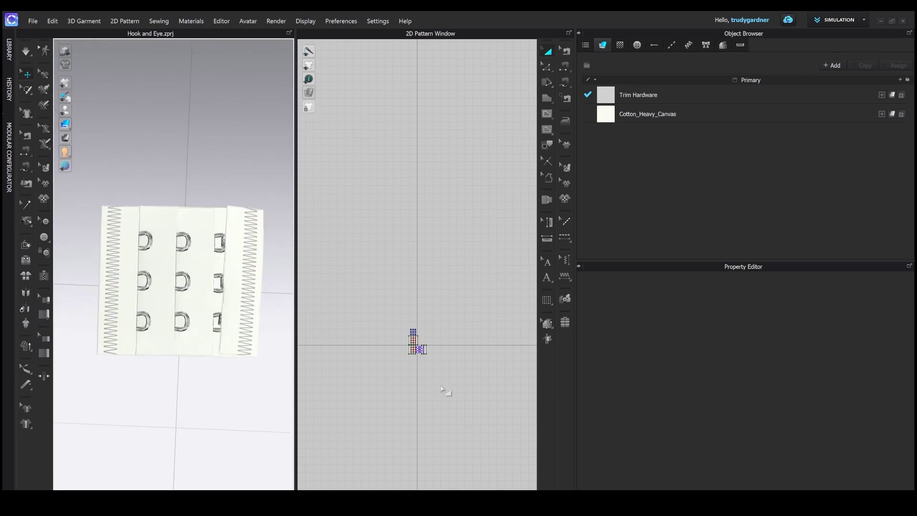
- Select all the hook-and-eye pattern pieces in the 2D pattern window
scroll(445, 390, "down", 3)
middle_click_drag(395, 367, 409, 373)
scroll(401, 371, "down", 3)
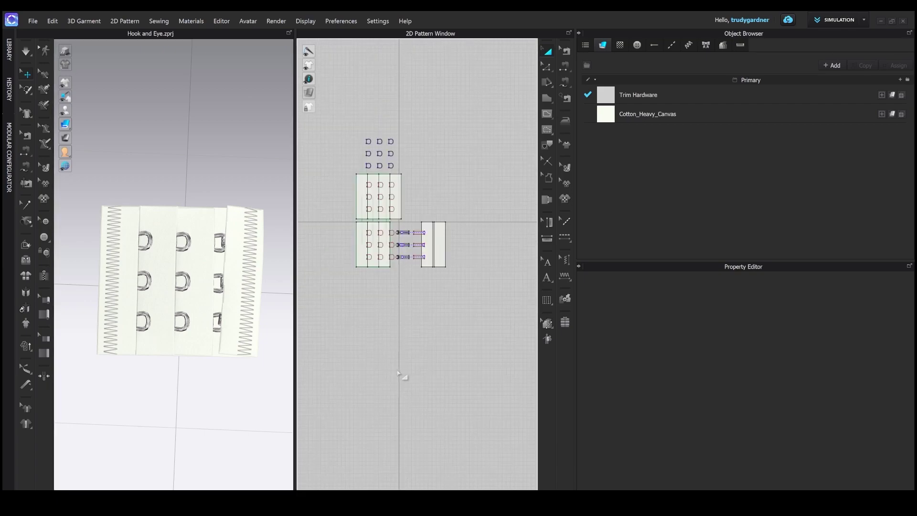
right_click_drag(398, 374, 413, 434)
right_click_drag(383, 364, 395, 395)
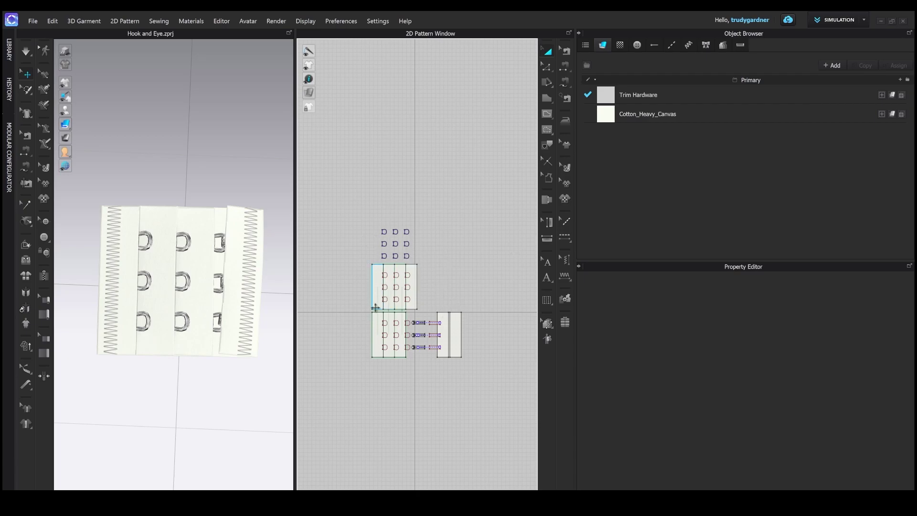
scroll(376, 310, "up", 3)
right_click_drag(320, 301, 311, 301)
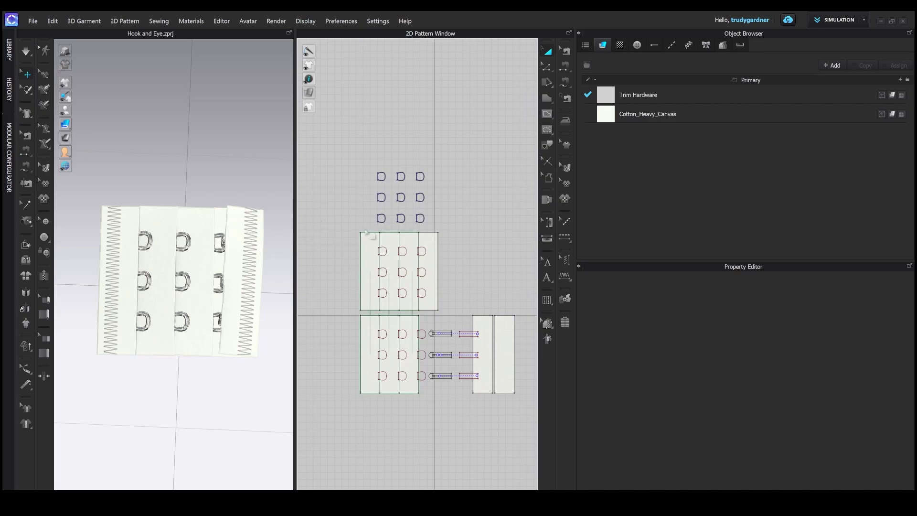
left_click_drag(333, 148, 518, 429)
- Export the selection as OBJ file "Hook and Eye Sample": single thick object, mm scale, texture files as ZIP, and XML meta data
left_click(32, 21)
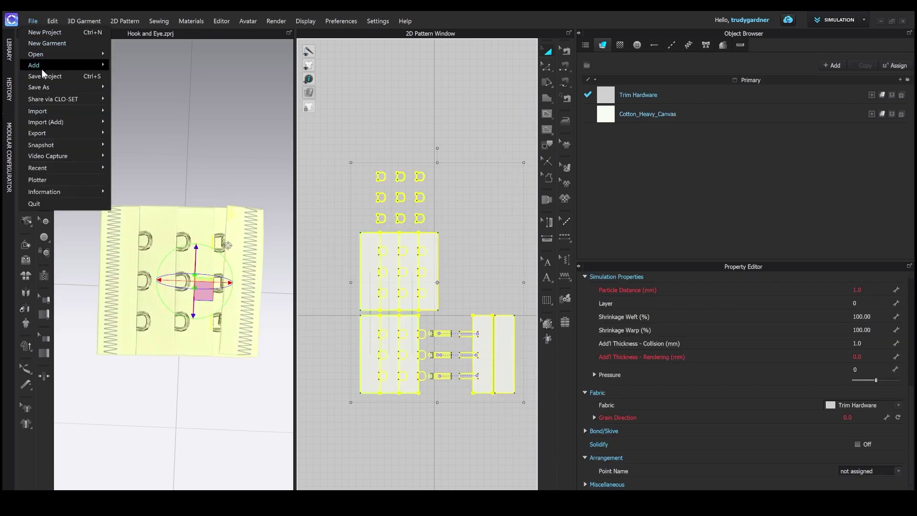
mouse_move(45, 129)
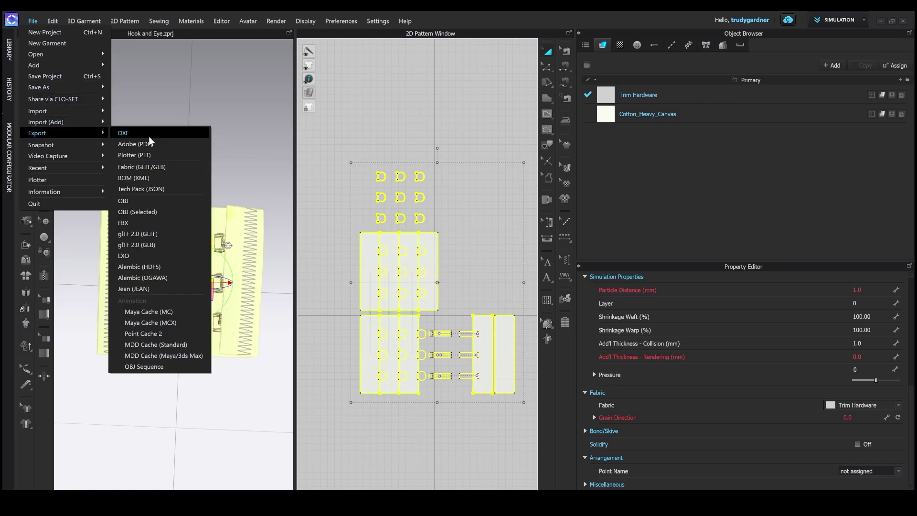
left_click(158, 201)
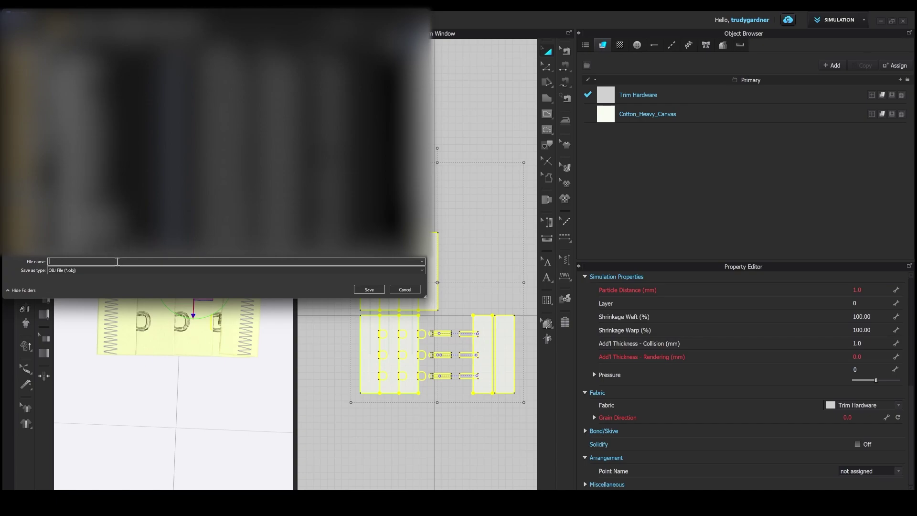
type("Hook")
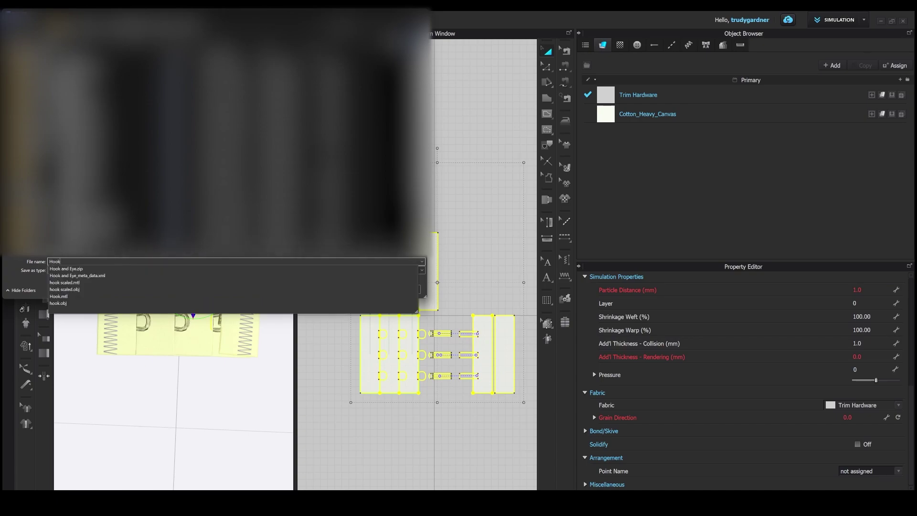
type(" and")
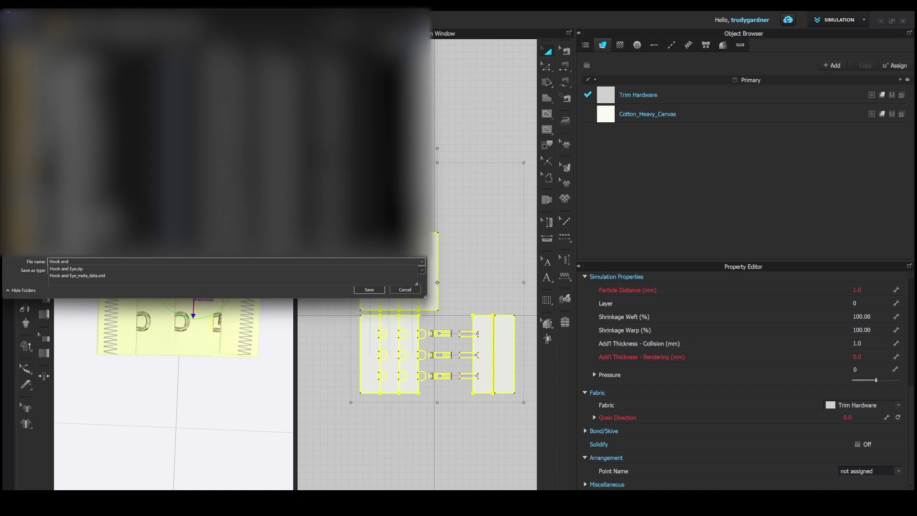
type(" Eye Sample")
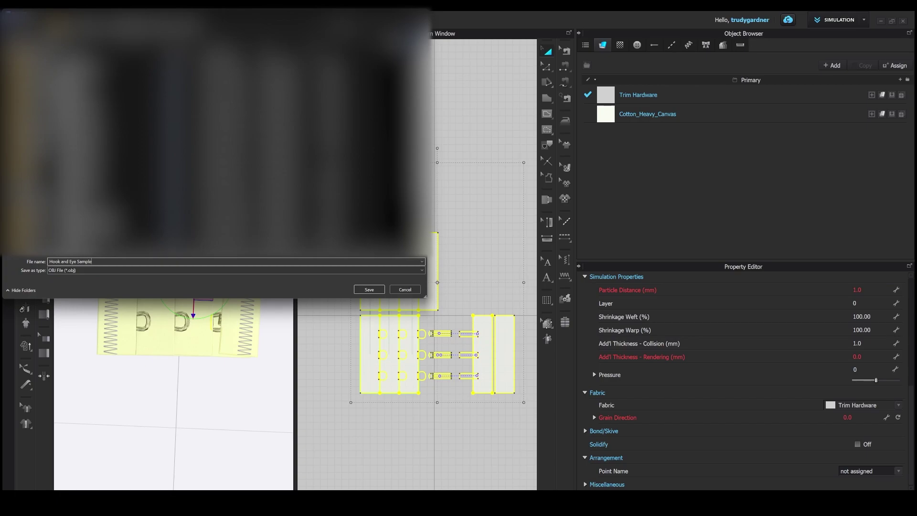
left_click(374, 289)
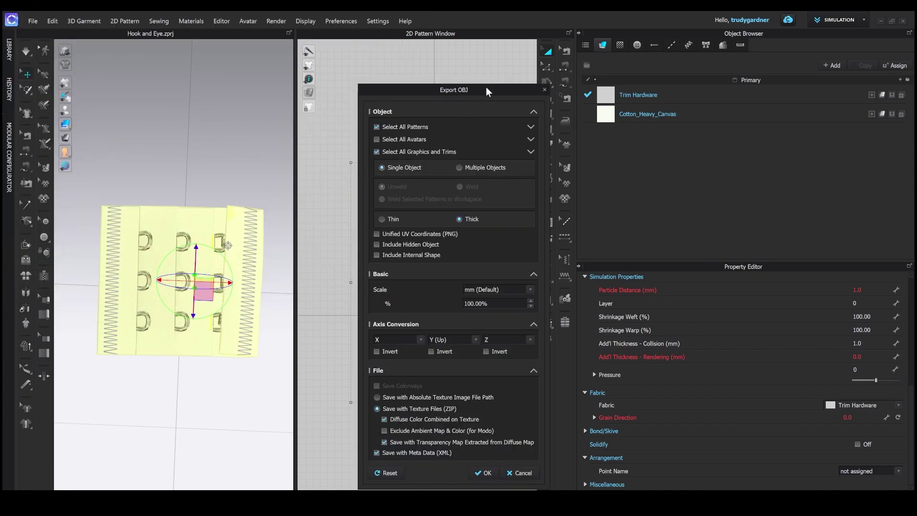
left_click_drag(486, 86, 444, 60)
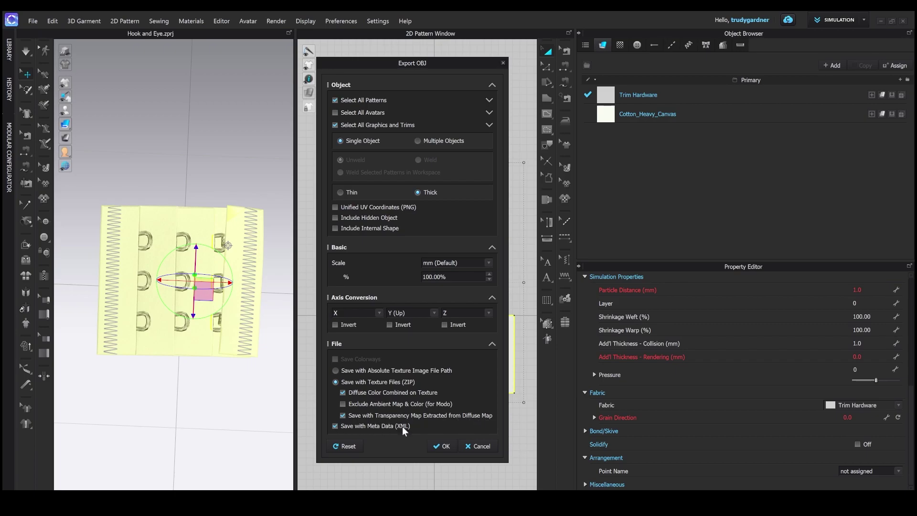
left_click(445, 446)
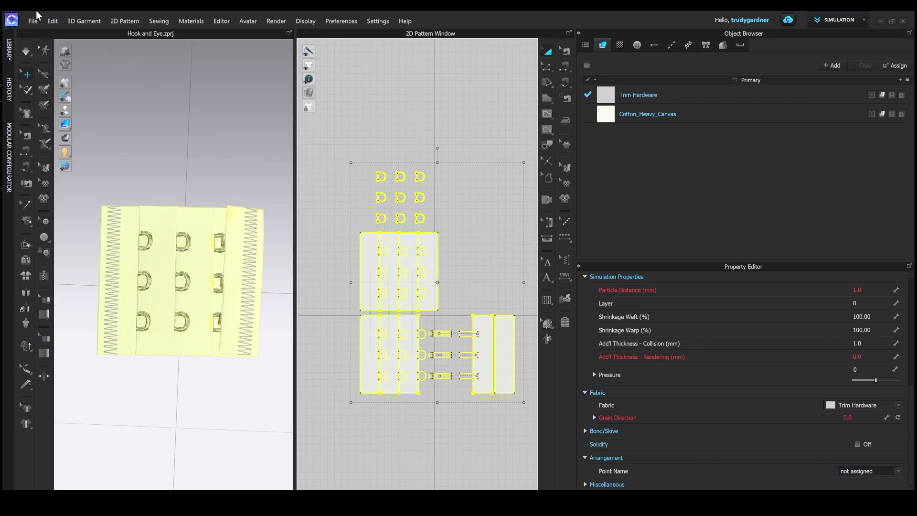
- Open the recently used bra project 30E.zprj
left_click(29, 21)
mouse_move(41, 54)
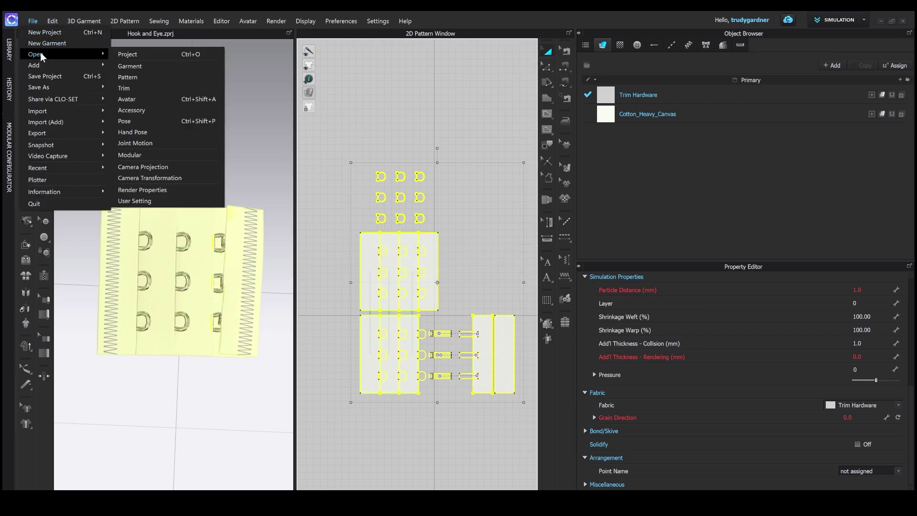
left_click(147, 55)
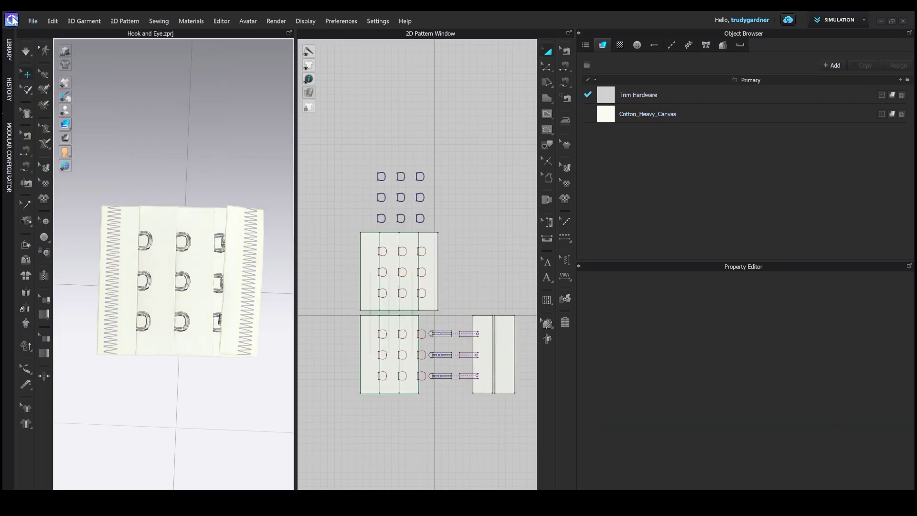
left_click(35, 21)
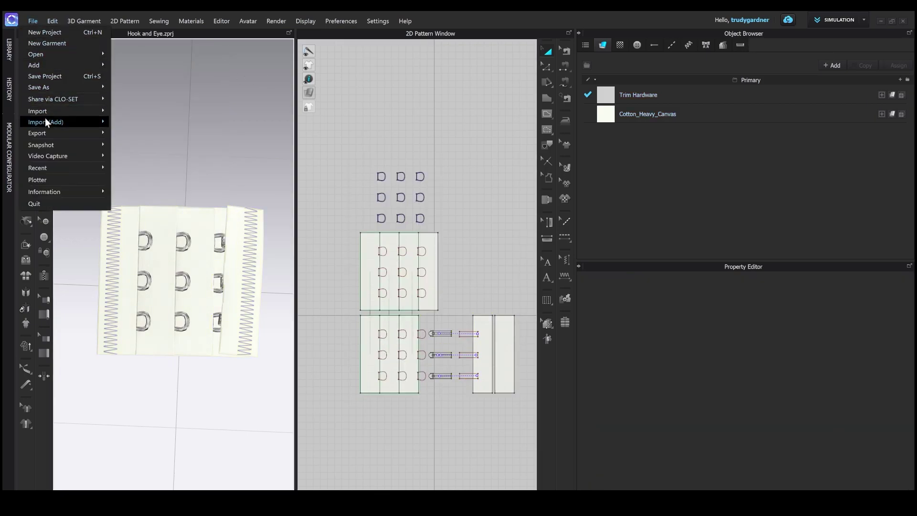
mouse_move(47, 167)
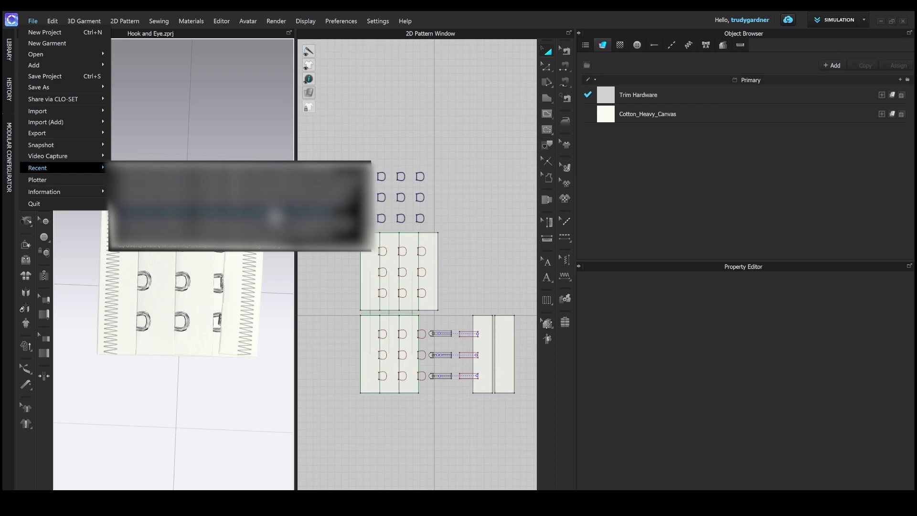
left_click(275, 216)
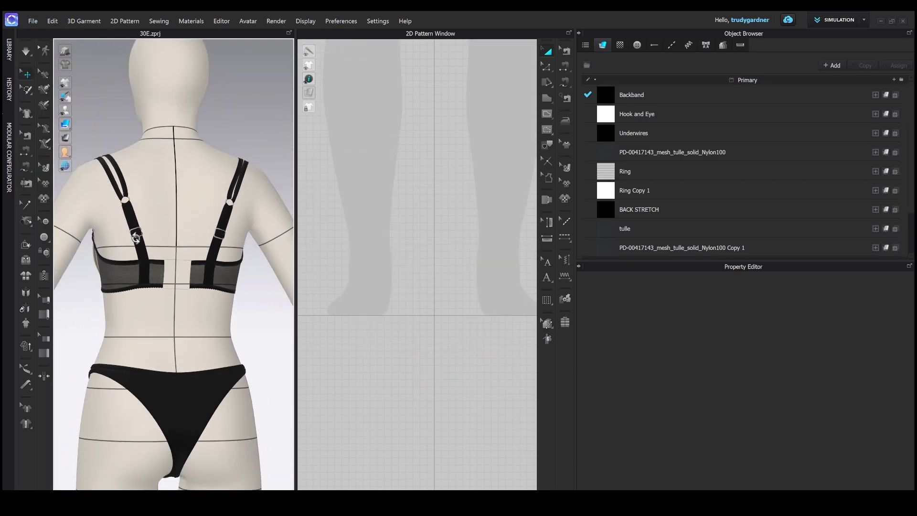
right_click_drag(136, 237, 235, 241)
right_click(257, 293)
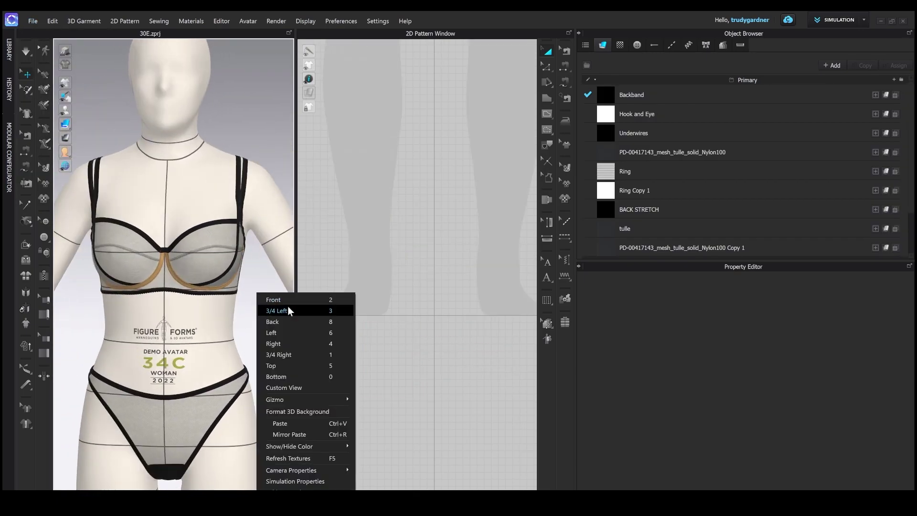
mouse_move(315, 450)
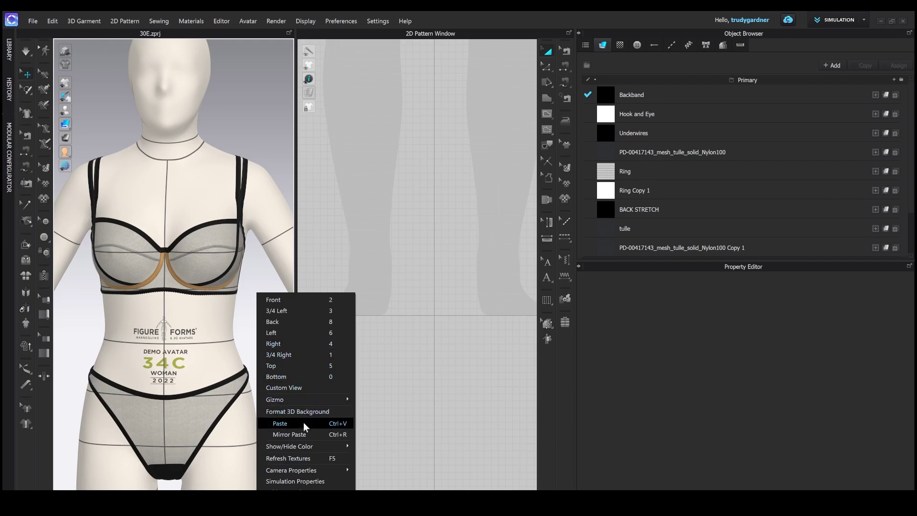
left_click(373, 429)
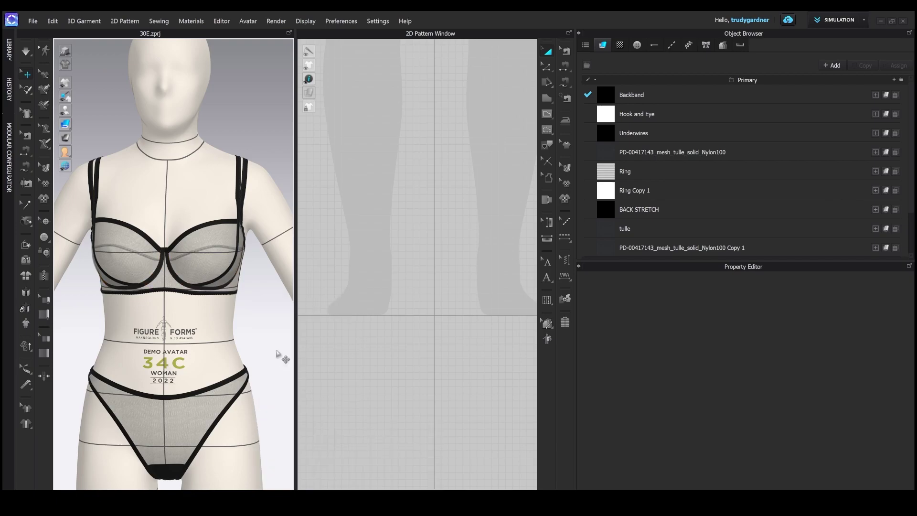
right_click_drag(258, 305, 150, 309)
middle_click_drag(157, 325, 145, 301)
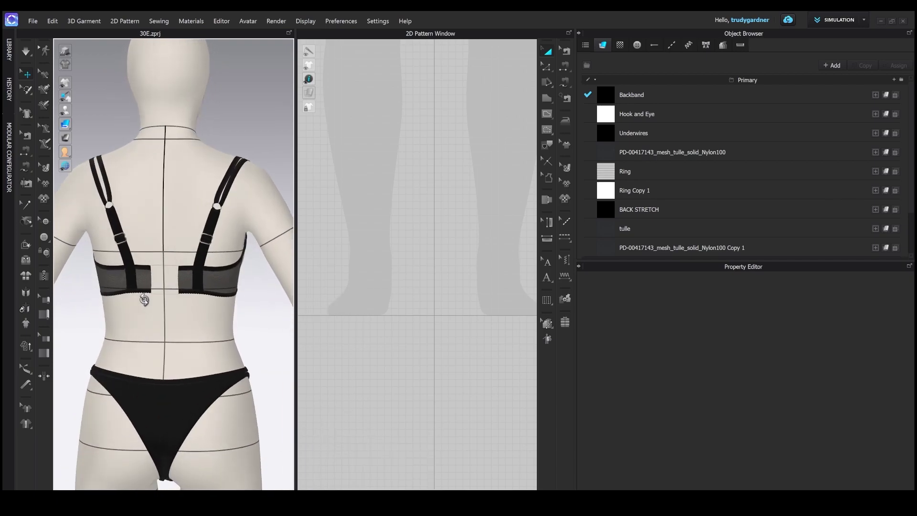
- Select the square hook-and-eye pattern piece at the centre back of the bra
scroll(172, 301, "down", 3)
scroll(458, 282, "up", 7)
middle_click_drag(462, 215, 463, 287)
scroll(464, 286, "up", 5)
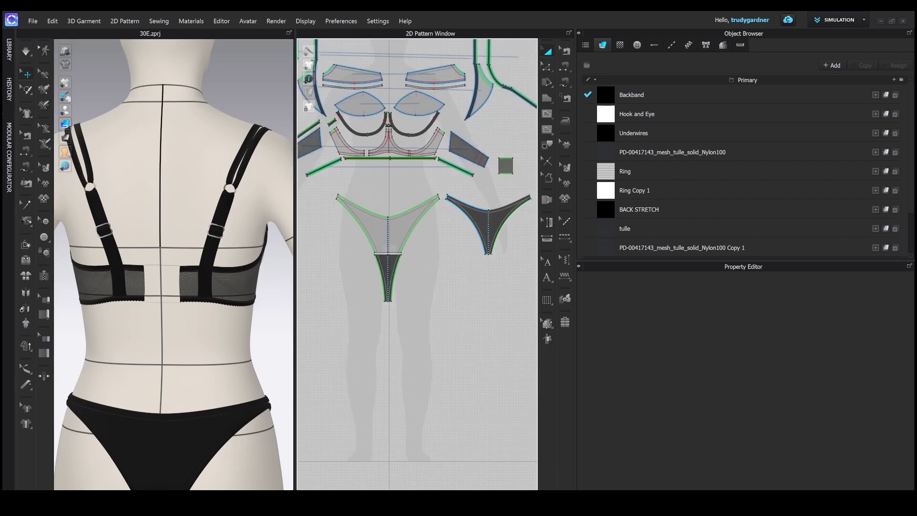
left_click(451, 225)
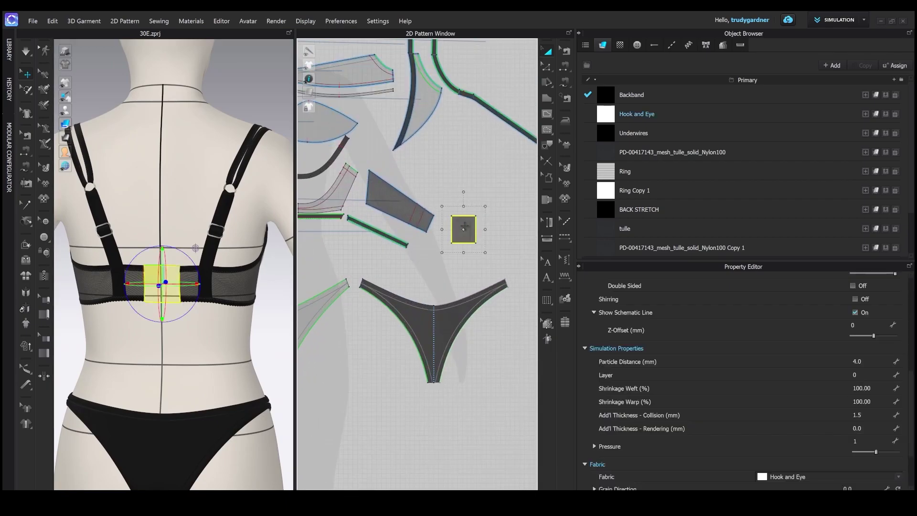
right_click_drag(187, 288, 200, 287)
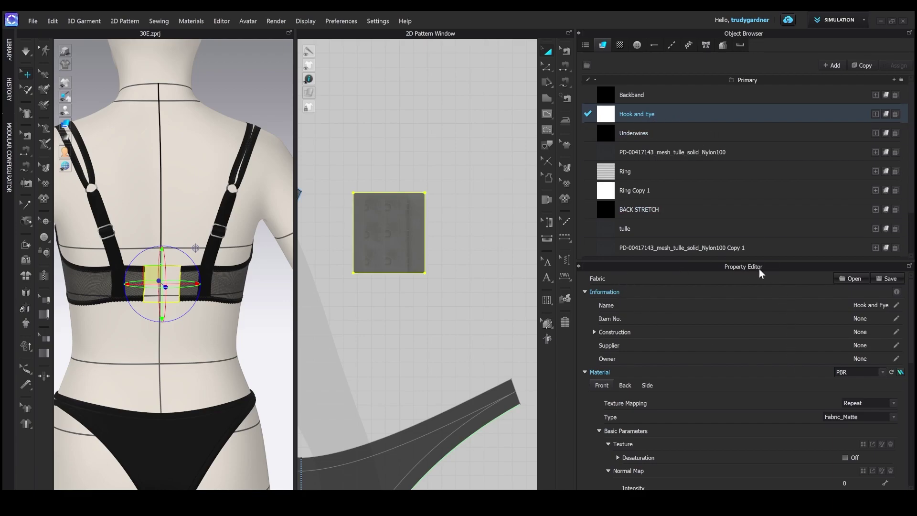
- Set the opacity of the Hook and Eye fabric to 100 and deselect the piece
scroll(718, 419, "down", 5)
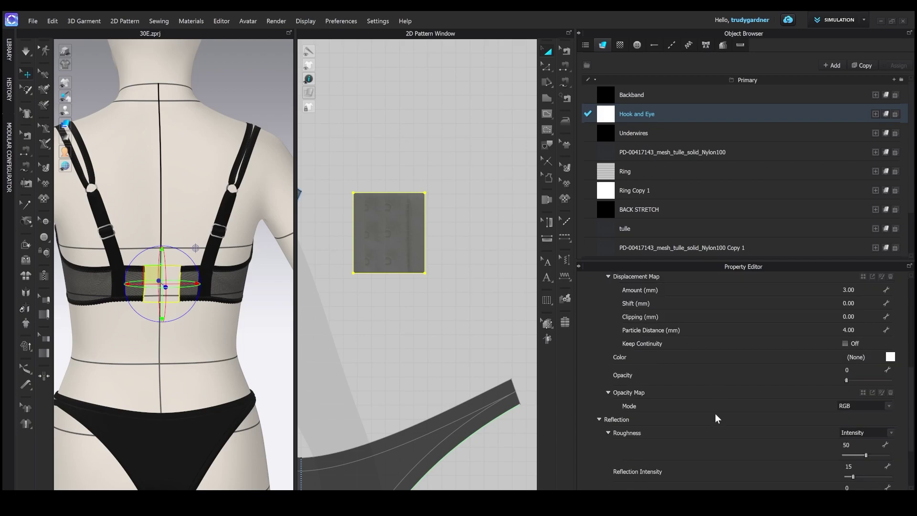
scroll(718, 419, "down", 3)
scroll(717, 416, "up", 3)
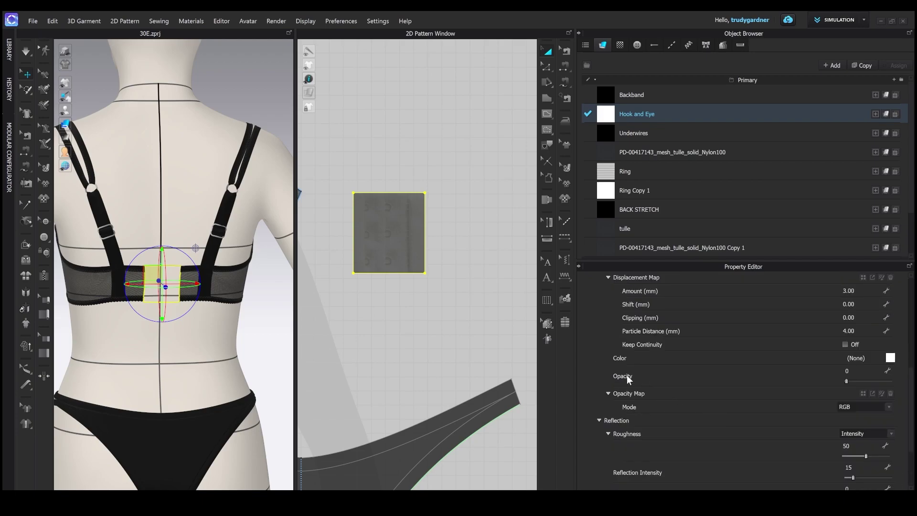
left_click(848, 381)
left_click_drag(851, 381, 907, 382)
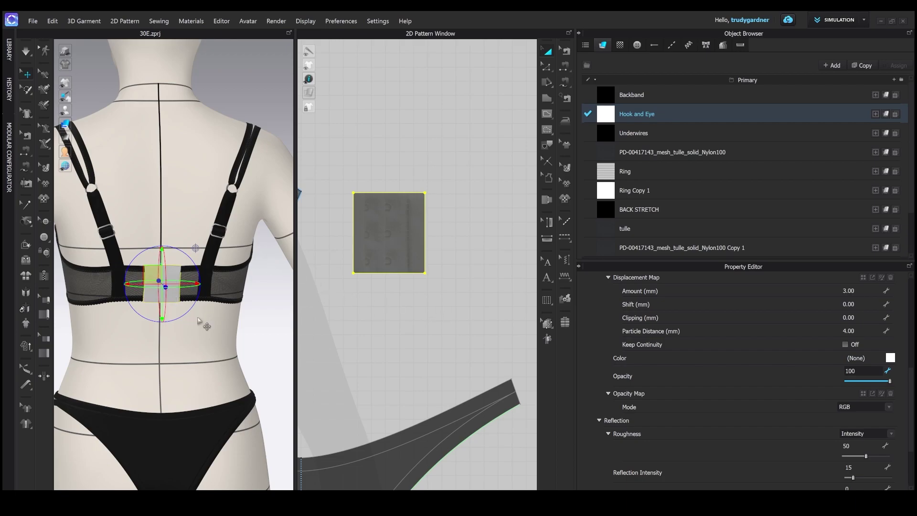
left_click(256, 322)
left_click(165, 281)
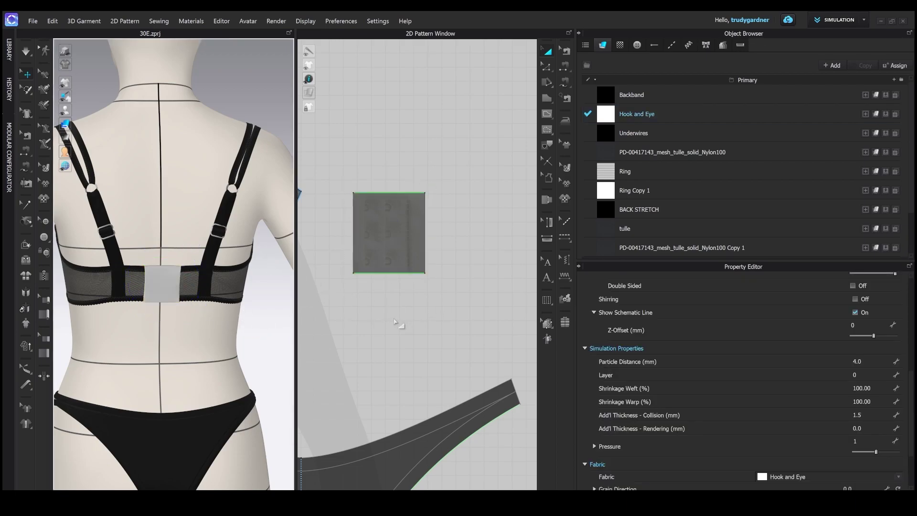
left_click(394, 319)
- Set the opacity of the Hook and Eye graphic on the closure piece to 100 and deselect it
scroll(388, 262, "up", 3)
middle_click_drag(389, 263, 399, 341)
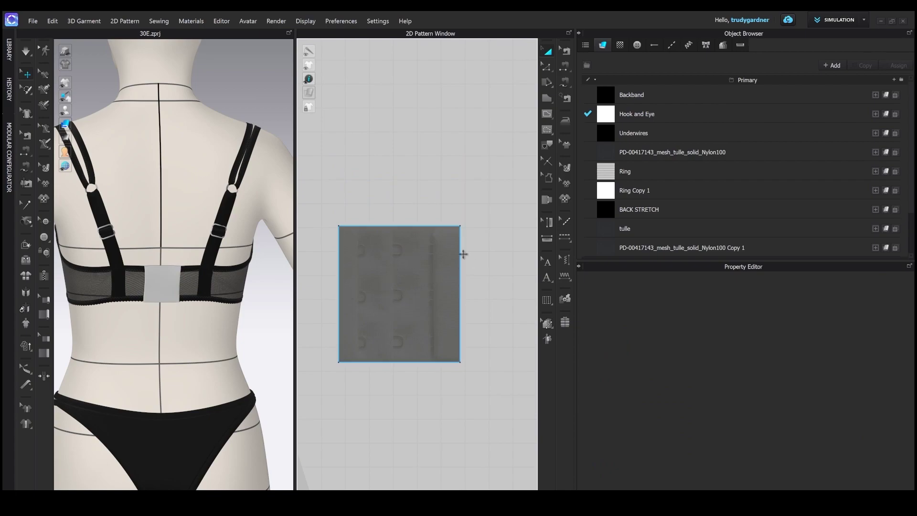
left_click(621, 45)
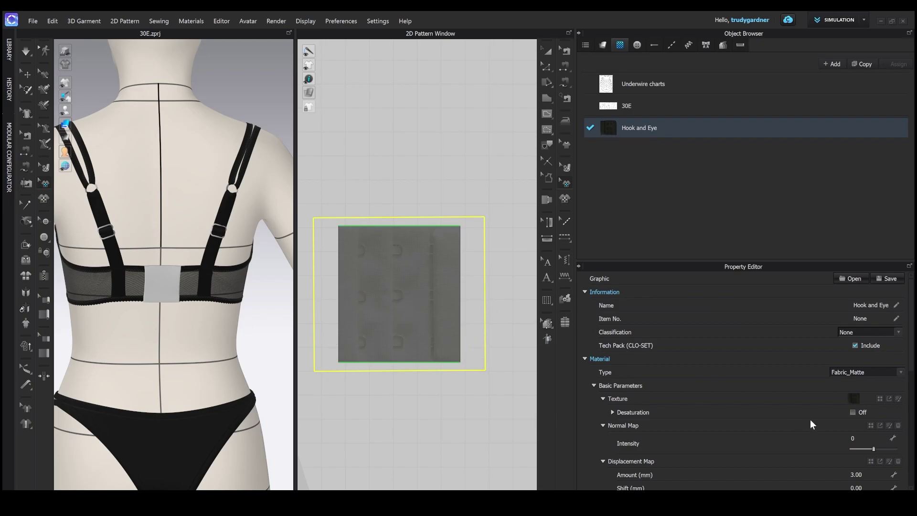
scroll(777, 409, "down", 3)
scroll(775, 409, "down", 3)
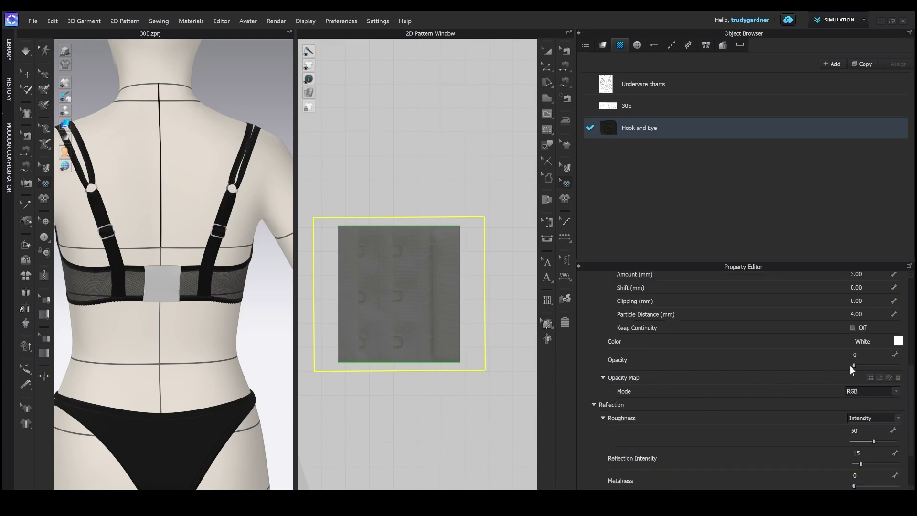
left_click_drag(855, 365, 910, 368)
left_click(256, 333)
scroll(252, 329, "up", 2)
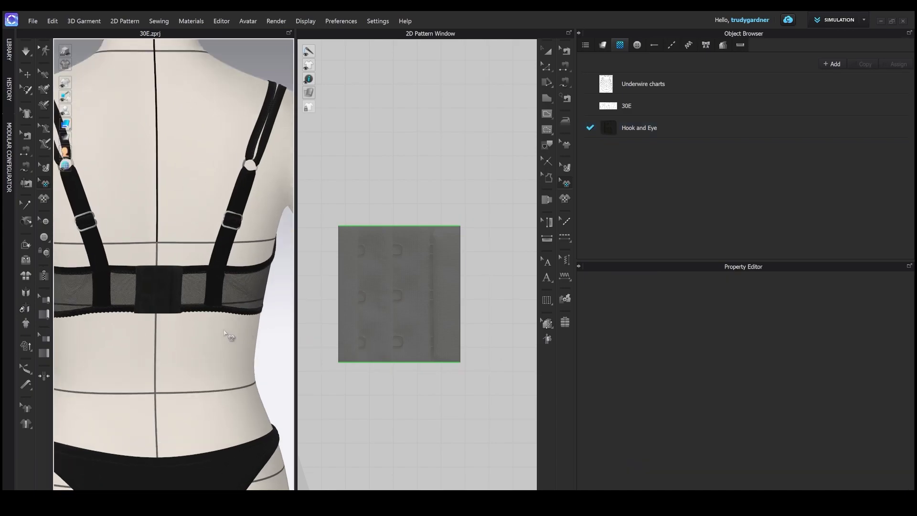
- Reselect the Hook and Eye graphic and set its opacity to 0
right_click_drag(225, 330, 206, 315)
scroll(224, 335, "up", 1)
scroll(178, 323, "up", 5)
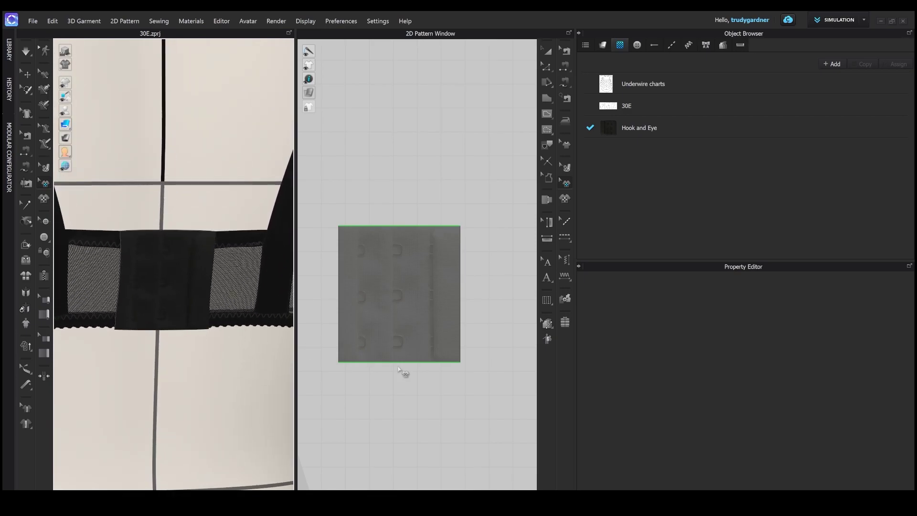
left_click(646, 128)
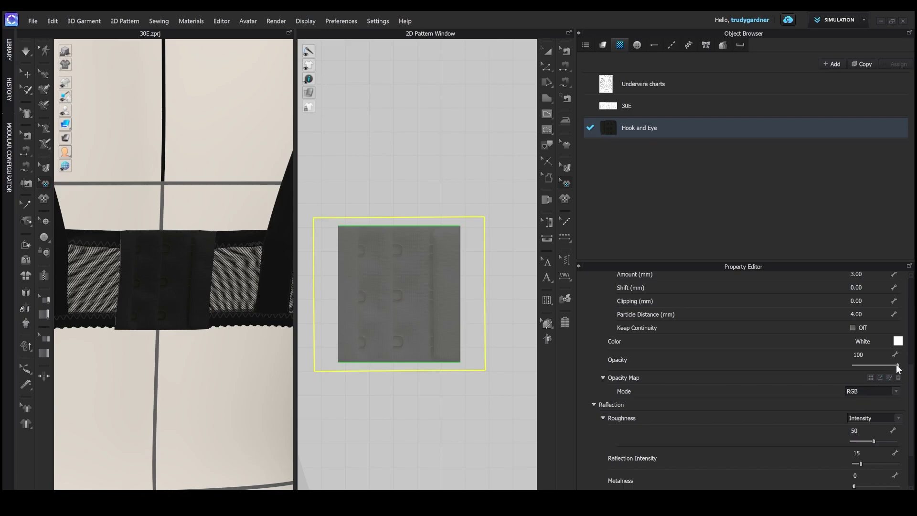
left_click_drag(897, 365, 852, 365)
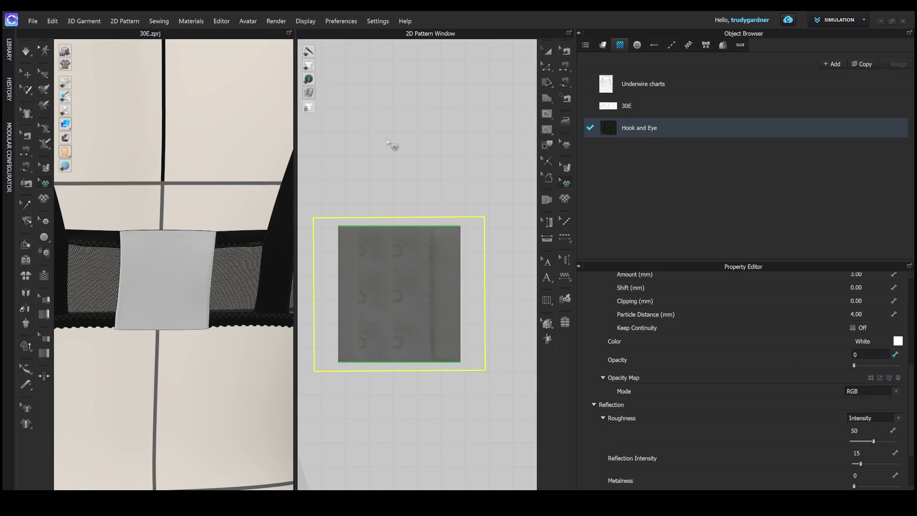
- Choose the Hook and Eye Sample OBJ file for adding to the bra project
left_click(605, 44)
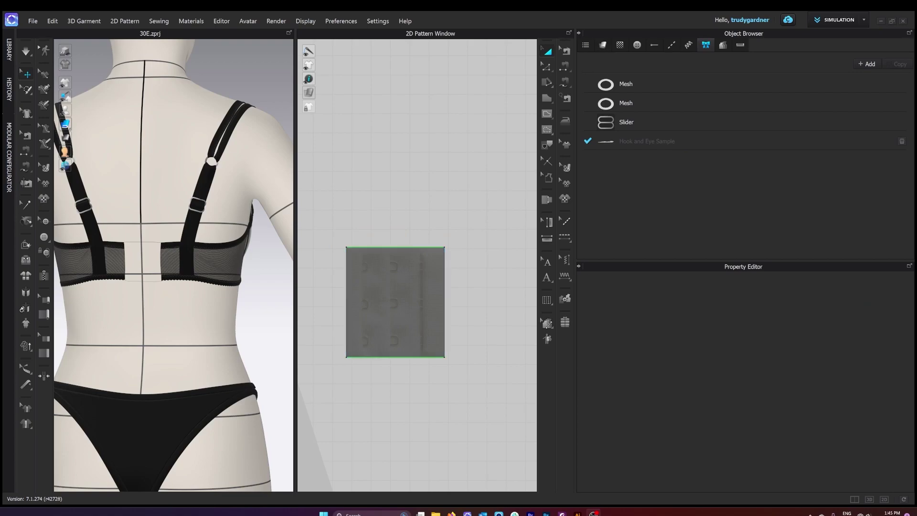
middle_click_drag(143, 258, 173, 257)
right_click_drag(173, 257, 176, 249)
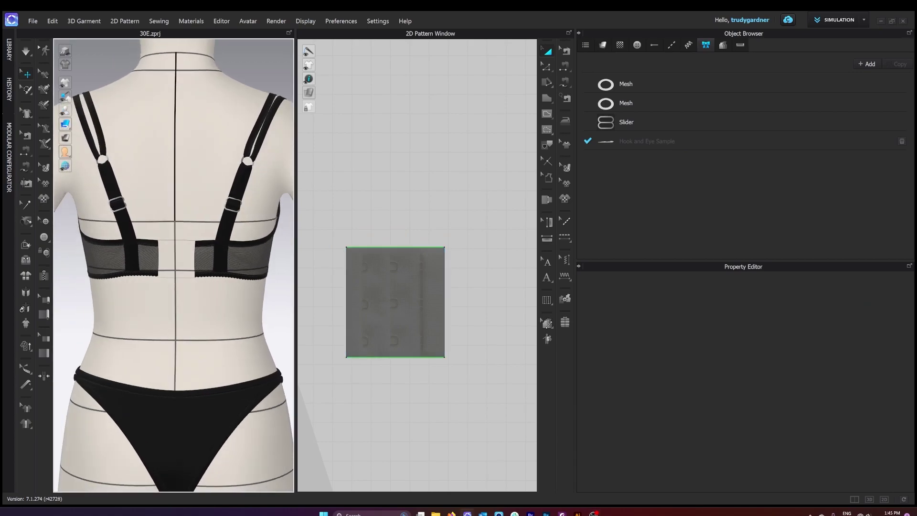
left_click(33, 21)
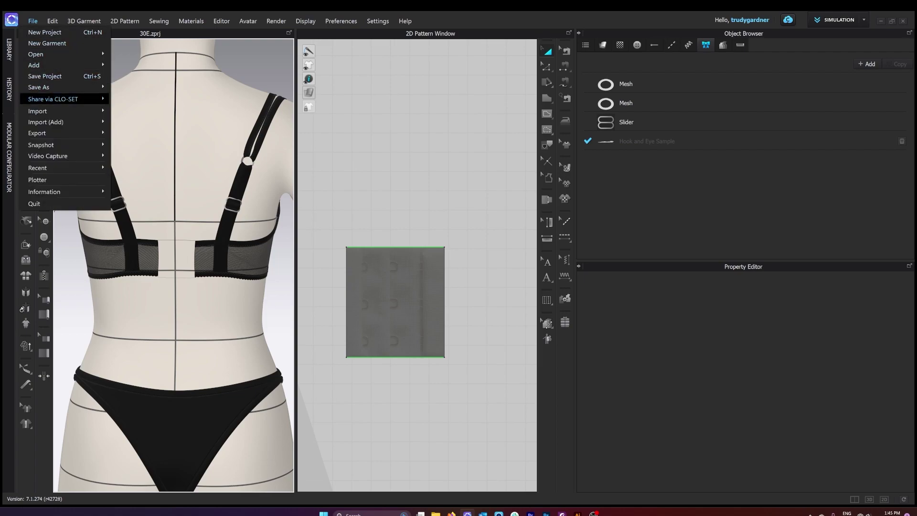
mouse_move(43, 110)
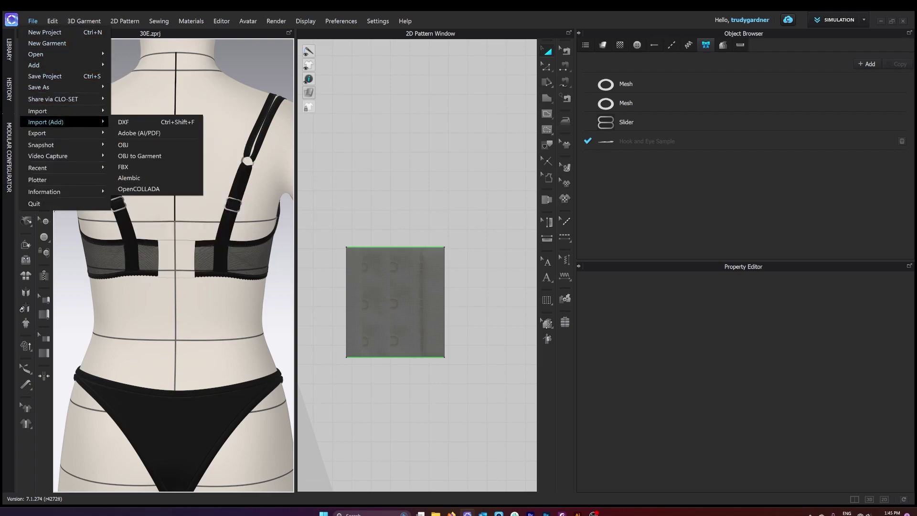
left_click(123, 144)
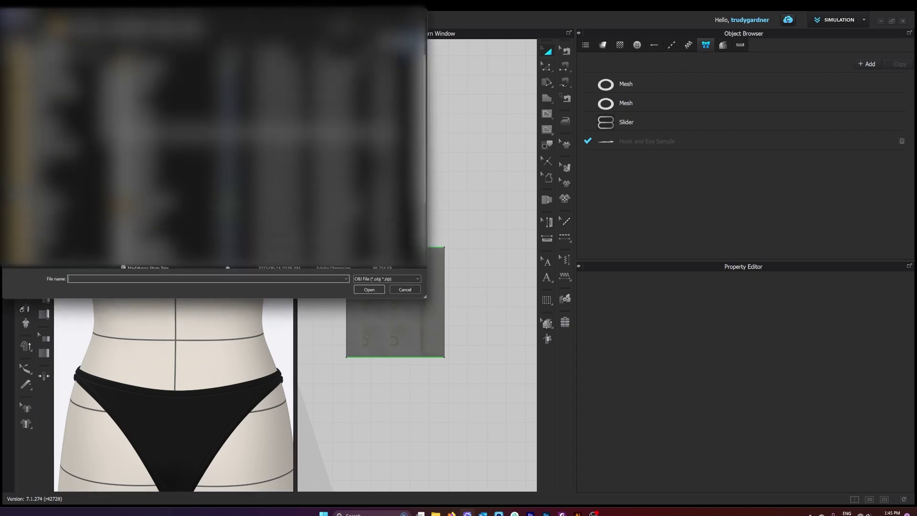
scroll(258, 161, "down", 2)
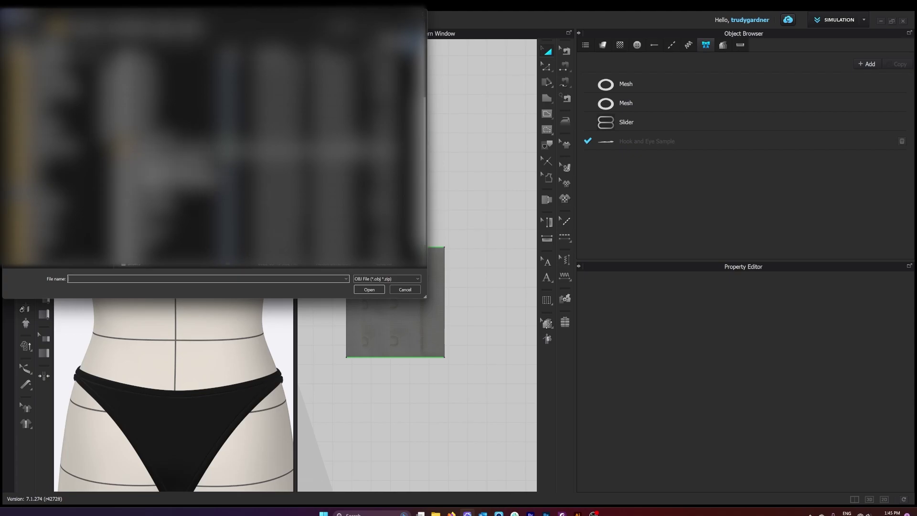
left_click(191, 140)
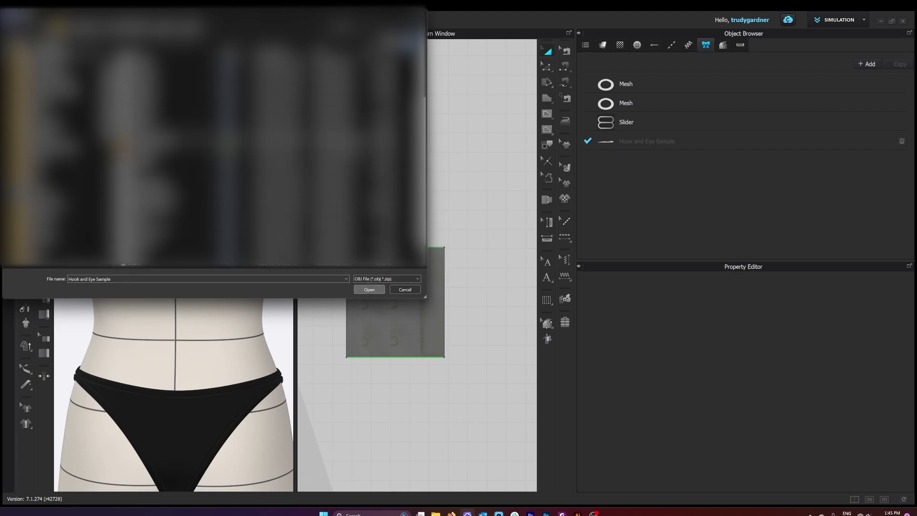
key("Return")
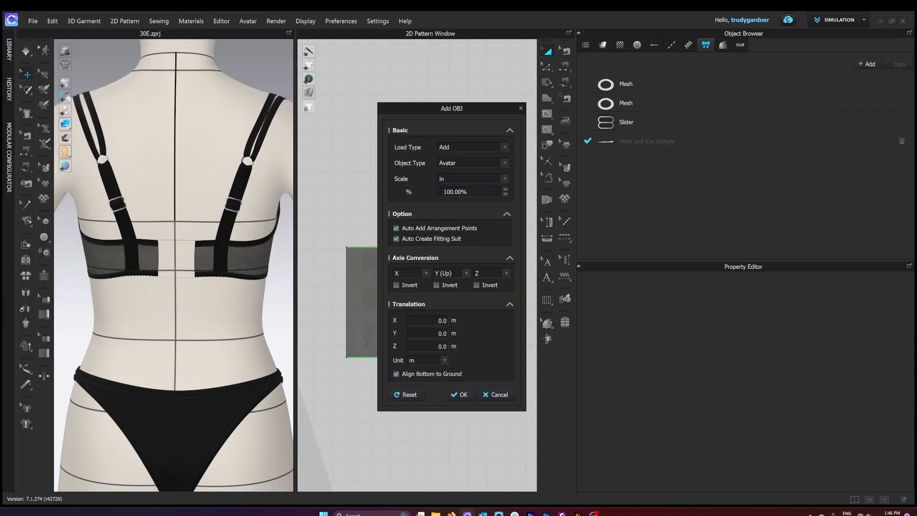
- Load the OBJ with object type Trim, keeping the scale in inches, and clear the selection
left_click(473, 163)
left_click(449, 178)
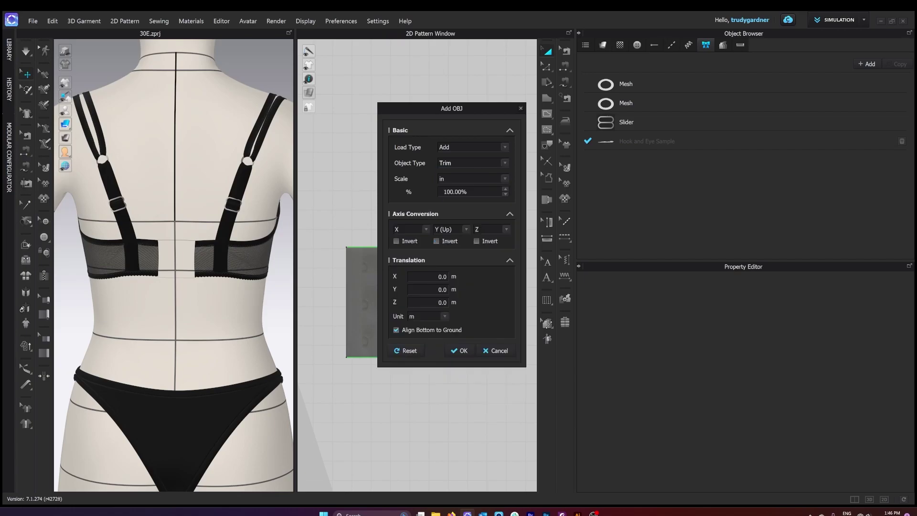
key("Return")
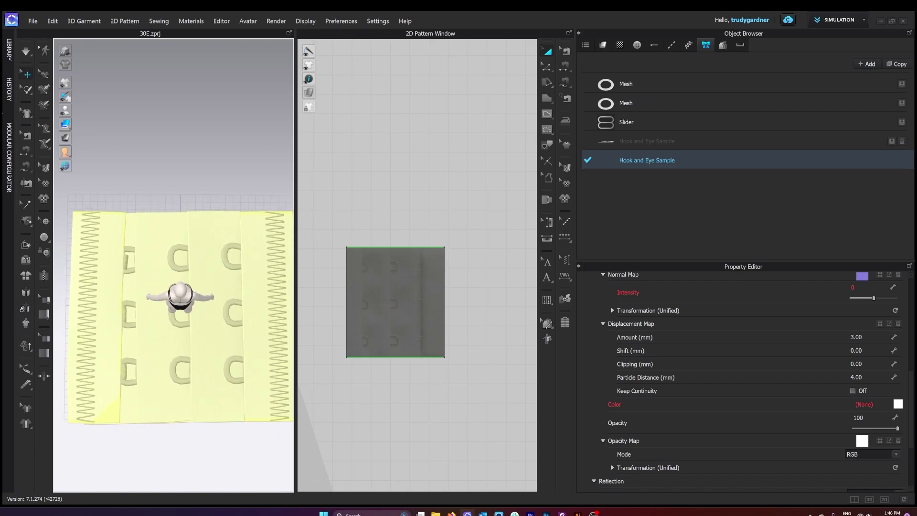
key("Escape")
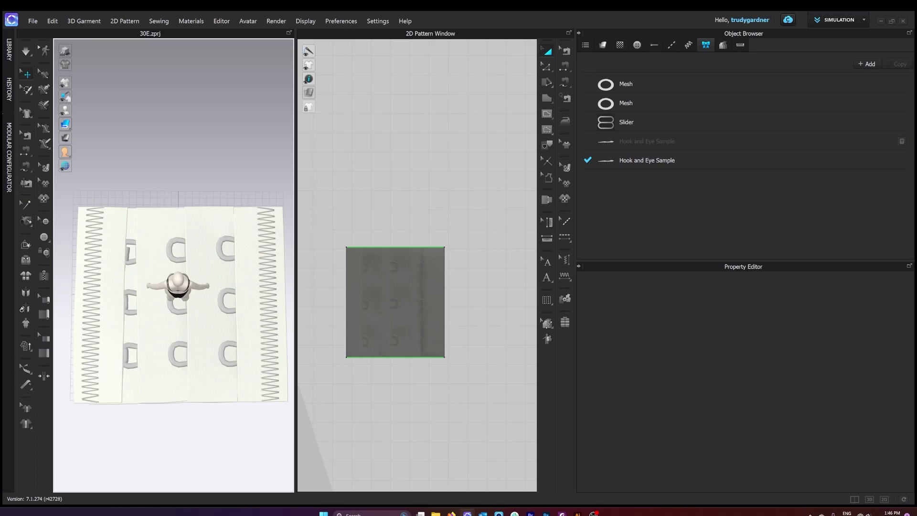
- Set the material type of the trim's hooks and eyes to Metal and deselect them
left_click(220, 246)
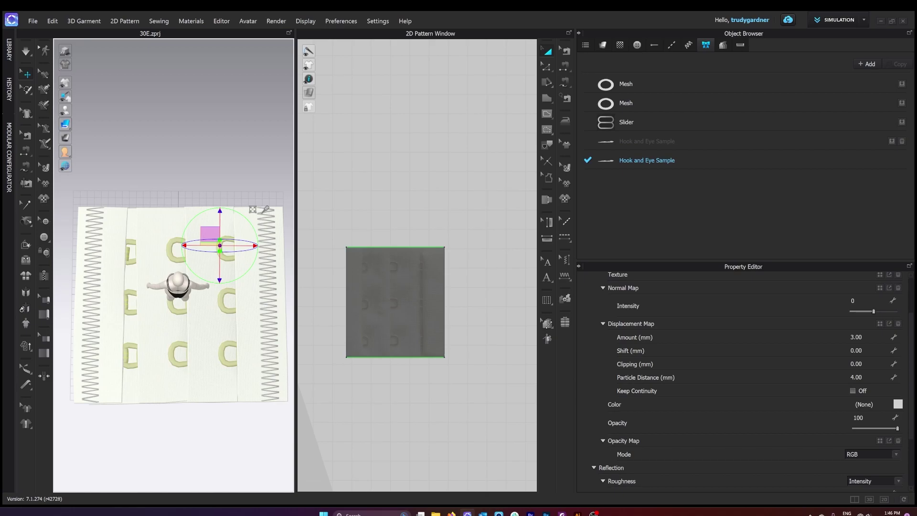
scroll(743, 379, "up", 2)
scroll(743, 379, "down", 1)
scroll(743, 379, "up", 1)
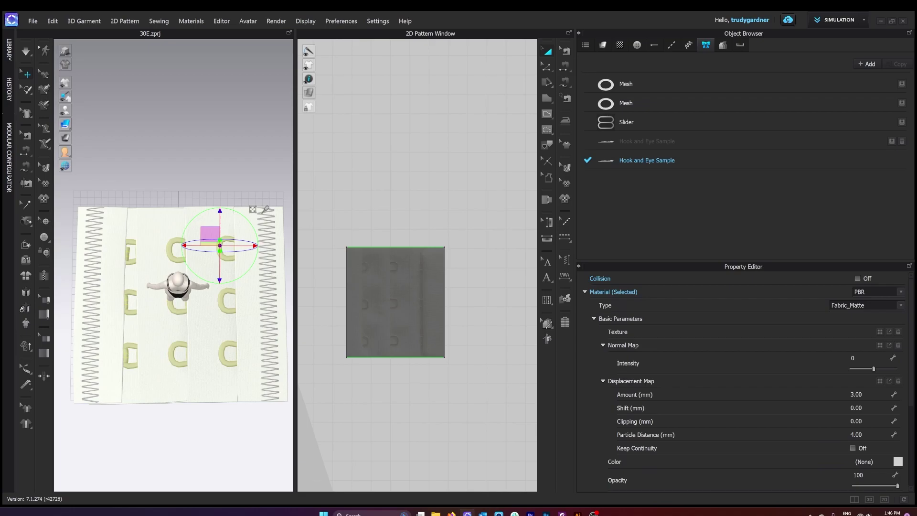
left_click(865, 305)
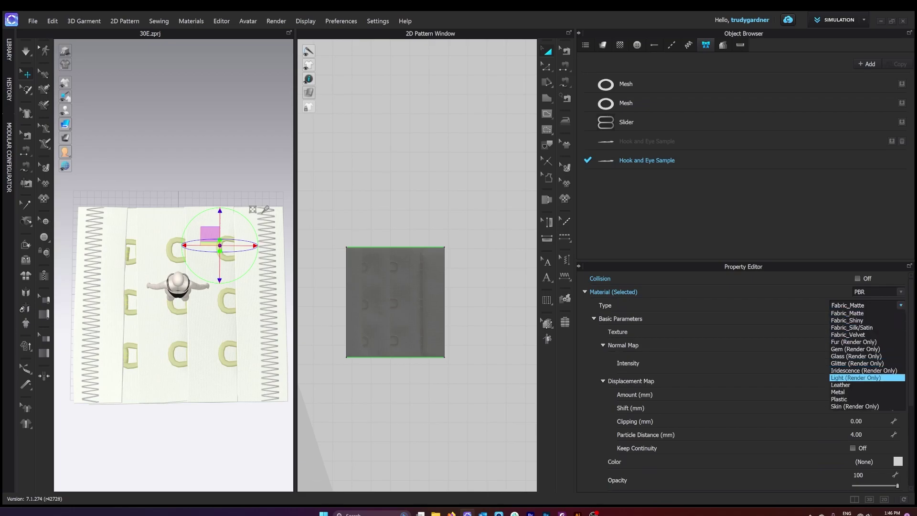
left_click(846, 392)
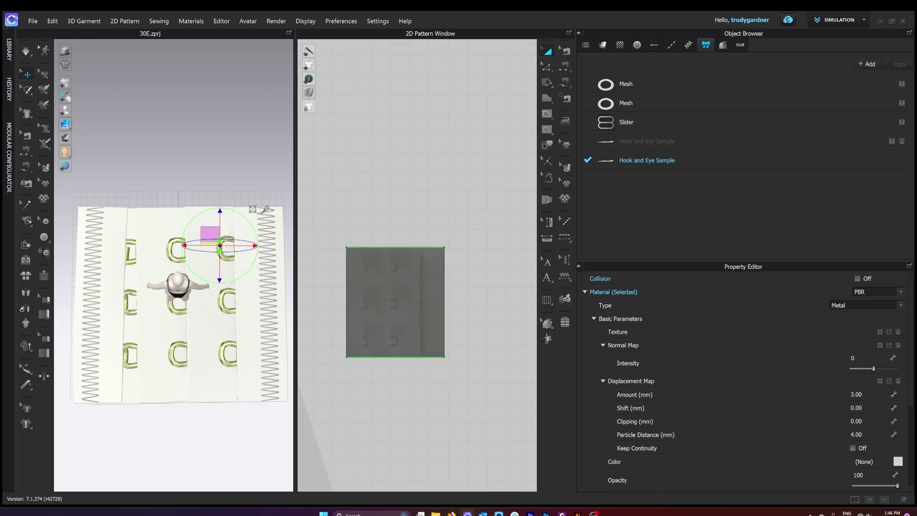
left_click(215, 157)
- Select the oversized hook-and-eye trim and scale it down uniformly to a small fraction of its size
left_click(203, 265)
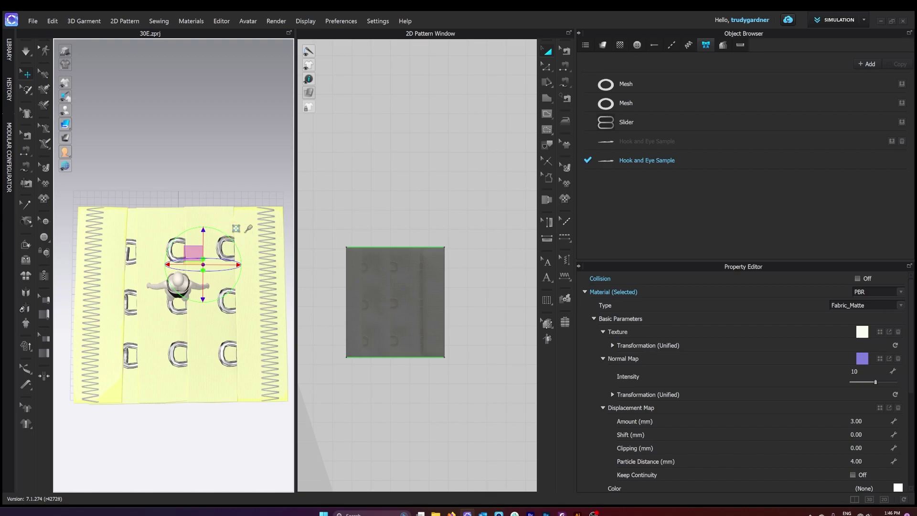
left_click(236, 228)
left_click_drag(203, 265, 198, 270)
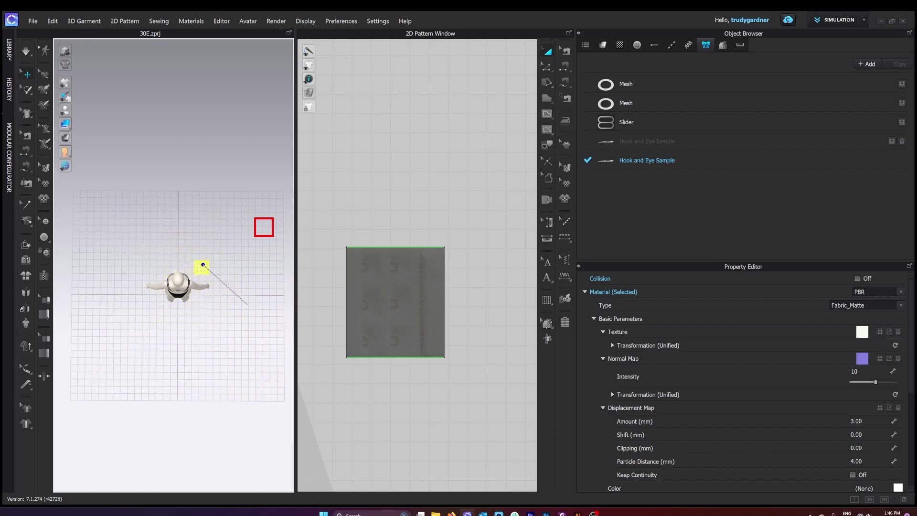
key("Escape")
- Place the hook-and-eye trim on the closure piece at the centre back of the bra
scroll(174, 265, "up", 3)
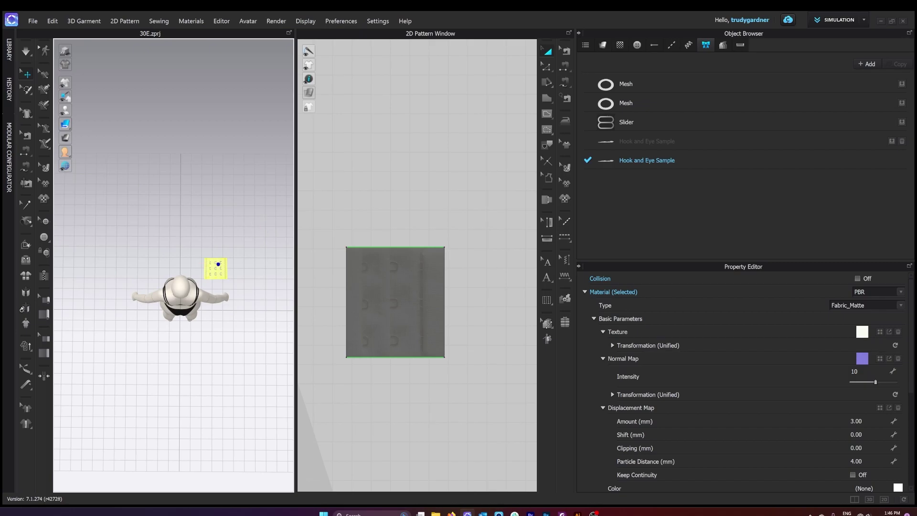
right_click_drag(173, 265, 173, 182)
middle_click_drag(173, 181, 186, 281)
scroll(173, 266, "up", 3)
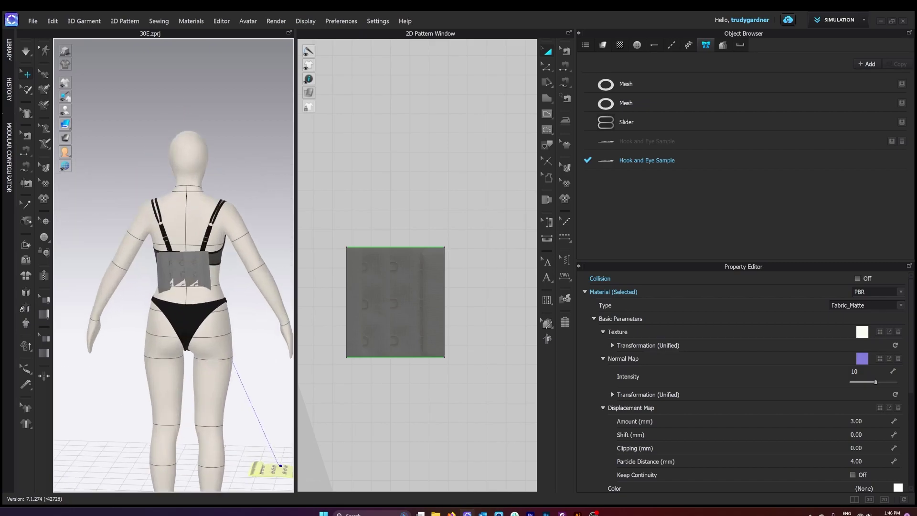
left_click(185, 263)
- Scale the placed trim down to roughly the height of the back band and return to the move gizmo
scroll(173, 266, "up", 3)
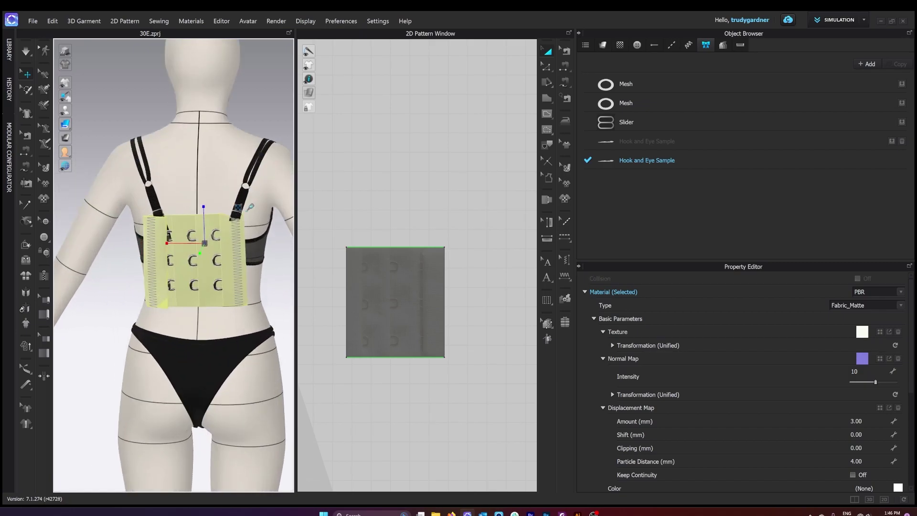
left_click_drag(248, 212, 278, 186)
scroll(216, 244, "up", 5)
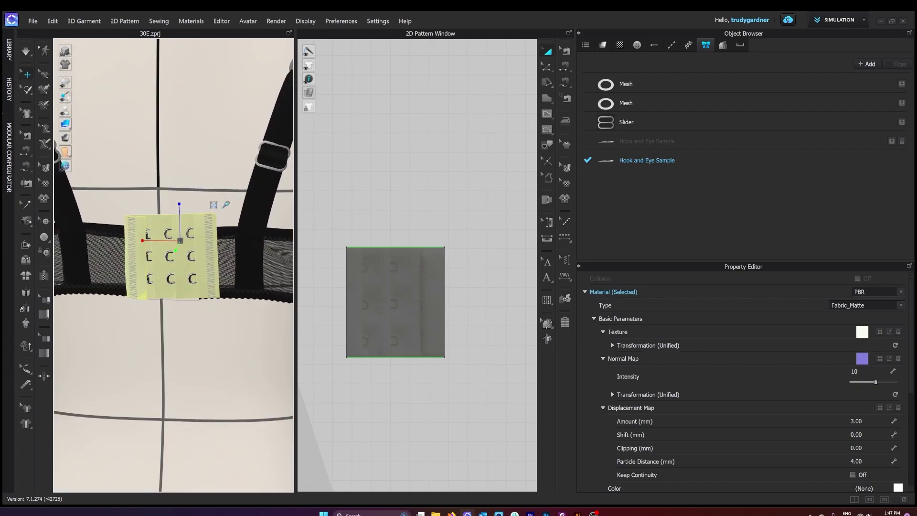
left_click(214, 205)
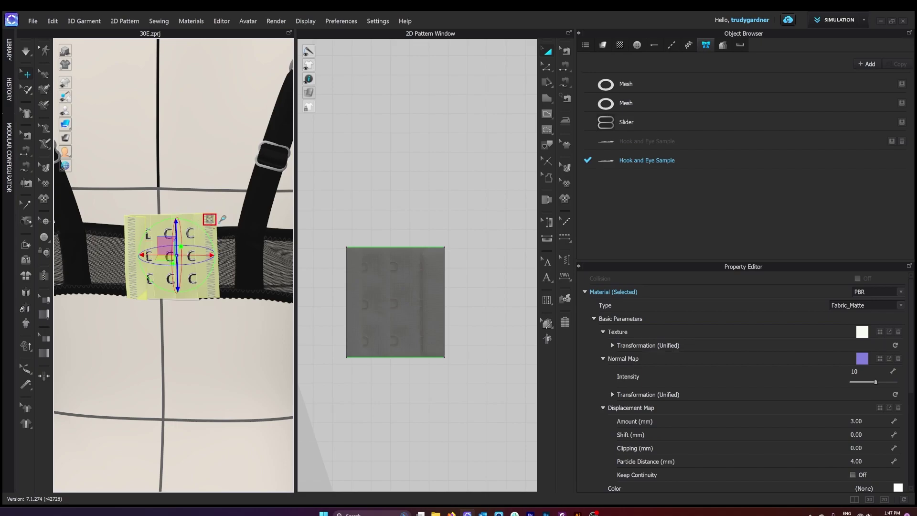
scroll(177, 258, "up", 4)
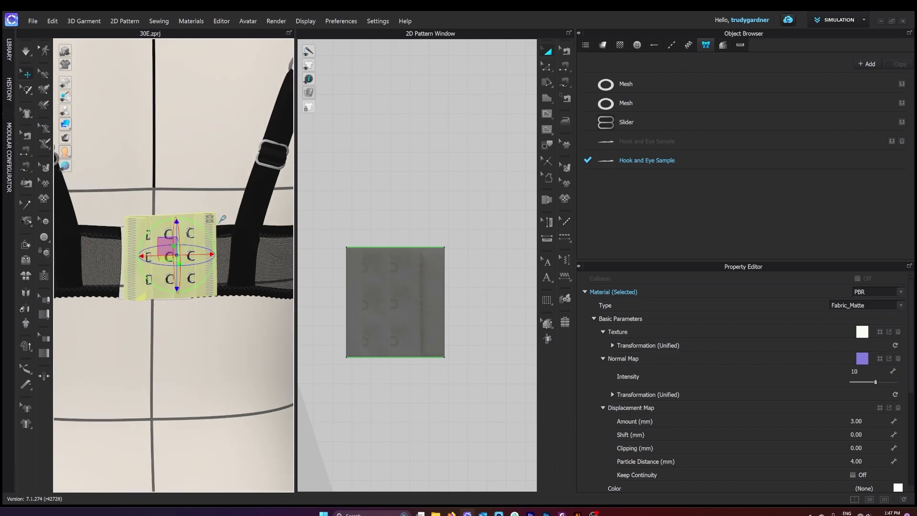
- Refine the trim's uniform scale to fit the closure piece and switch back to the move gizmo
left_click(189, 233)
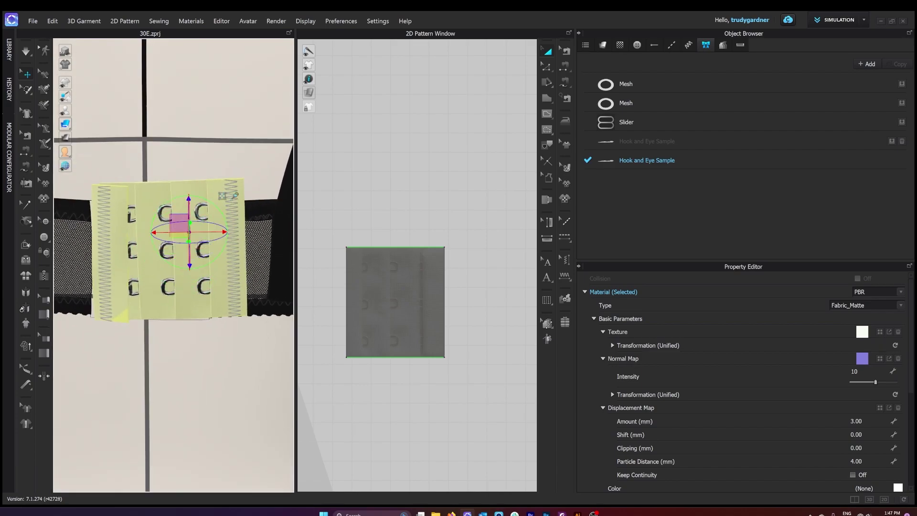
left_click(222, 196)
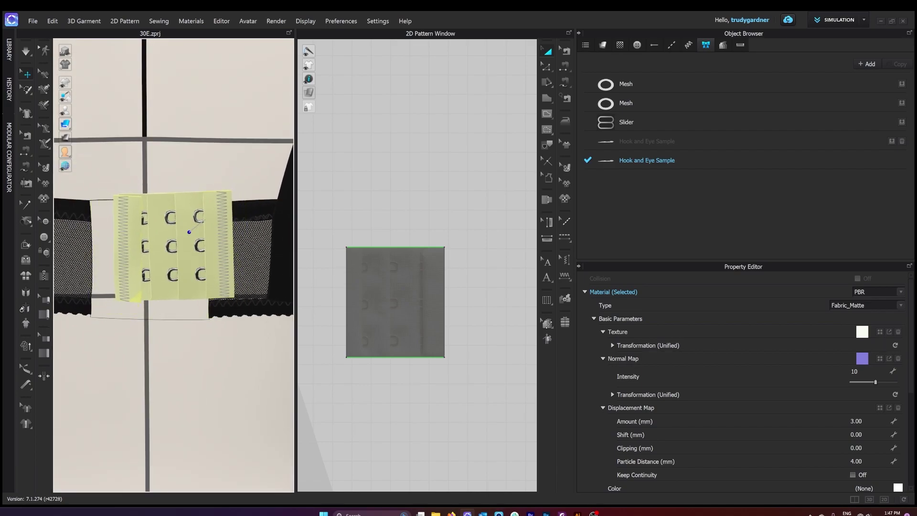
left_click(198, 232)
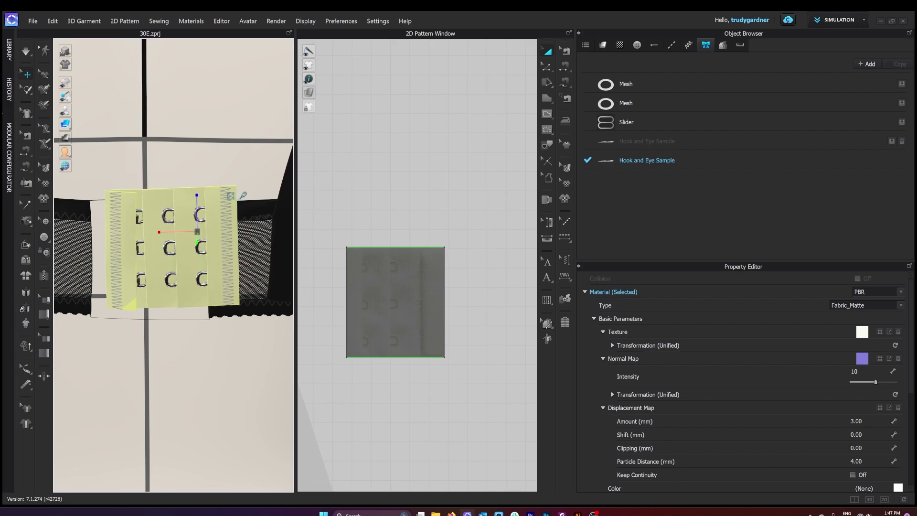
left_click(230, 196)
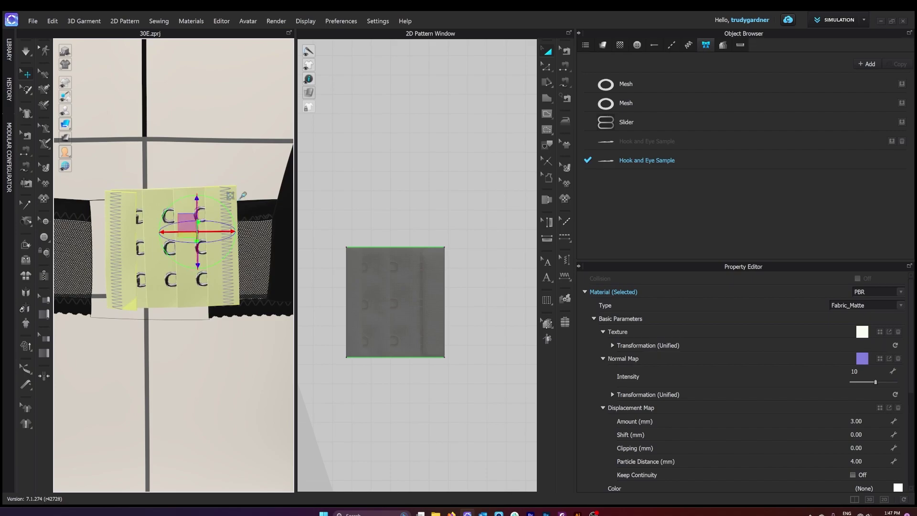
- Turn the trim upside down and position it flat over the closure piece between the two back wings
left_click_drag(186, 221, 114, 266)
right_click_drag(127, 277, 127, 343)
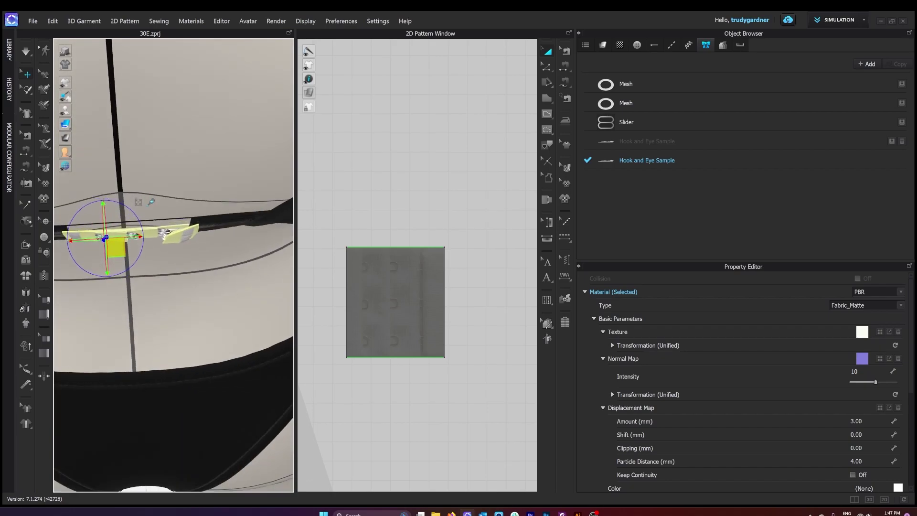
right_click_drag(127, 344, 136, 277)
middle_click_drag(136, 277, 186, 271)
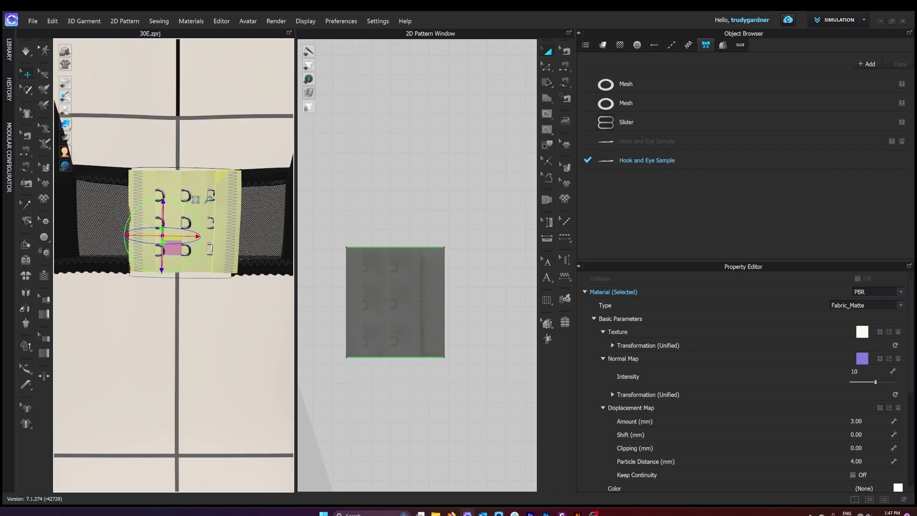
scroll(204, 311, "up", 1)
- Simulate the bra with the hook-and-eye trim in place and inspect the back closure
key("space")
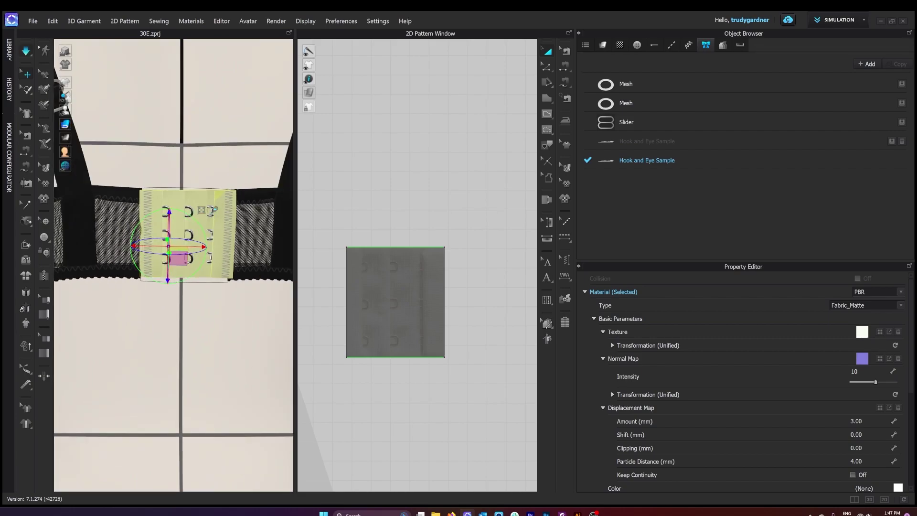
key("space")
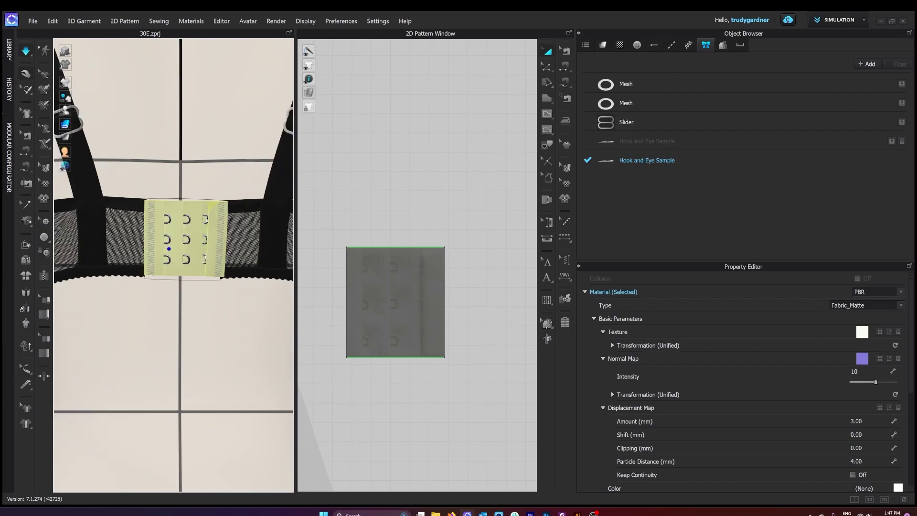
scroll(173, 265, "down", 6)
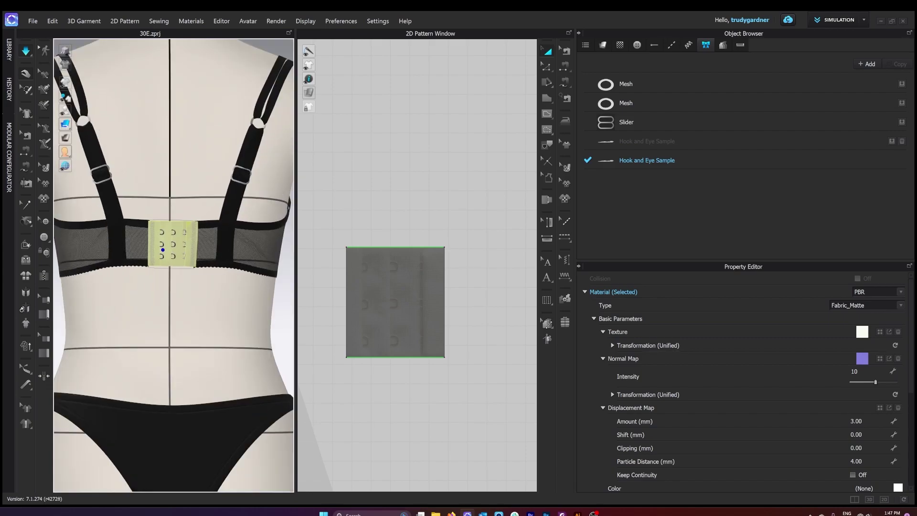
scroll(172, 263, "up", 5)
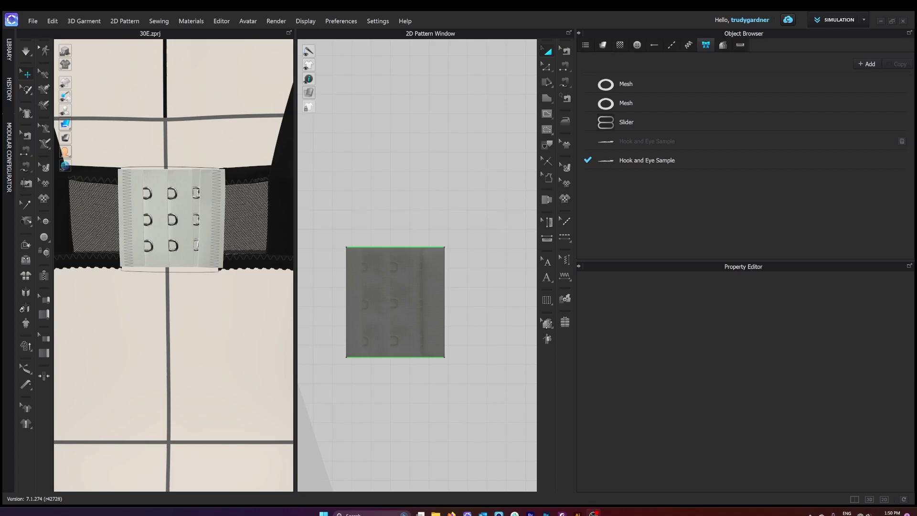
- Set the color of the hook-and-eye trim's fabric base to Black
left_click(177, 180)
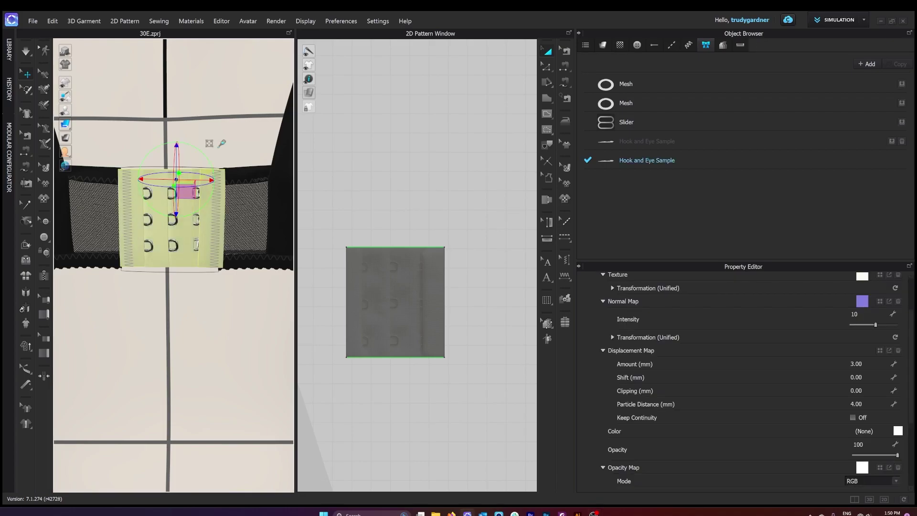
scroll(743, 382, "up", 2)
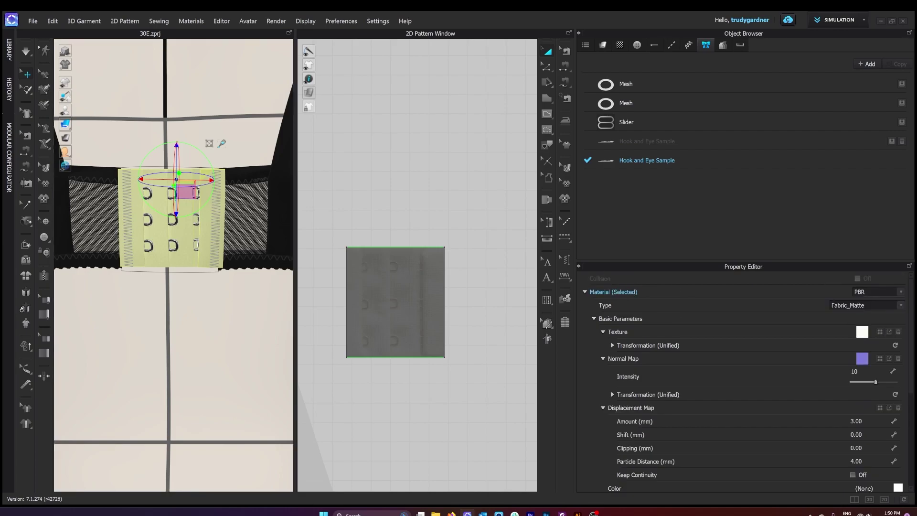
scroll(745, 382, "down", 4)
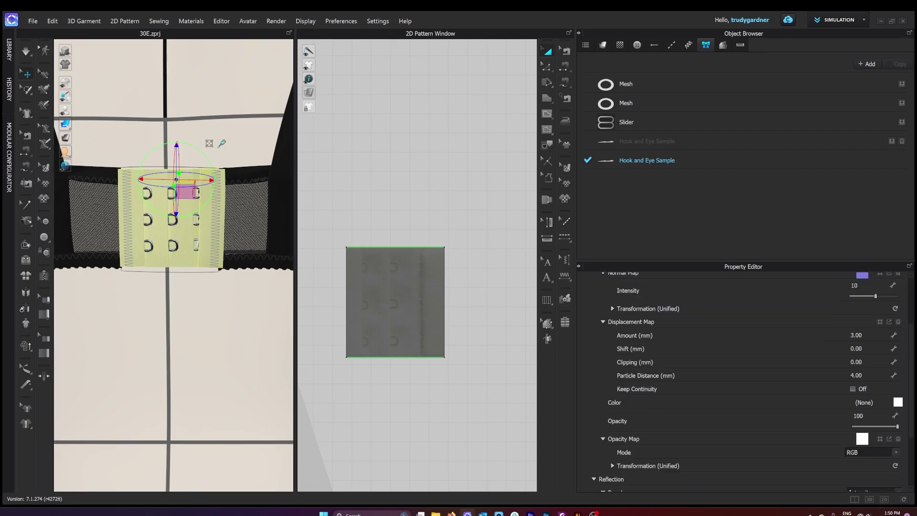
key("Escape")
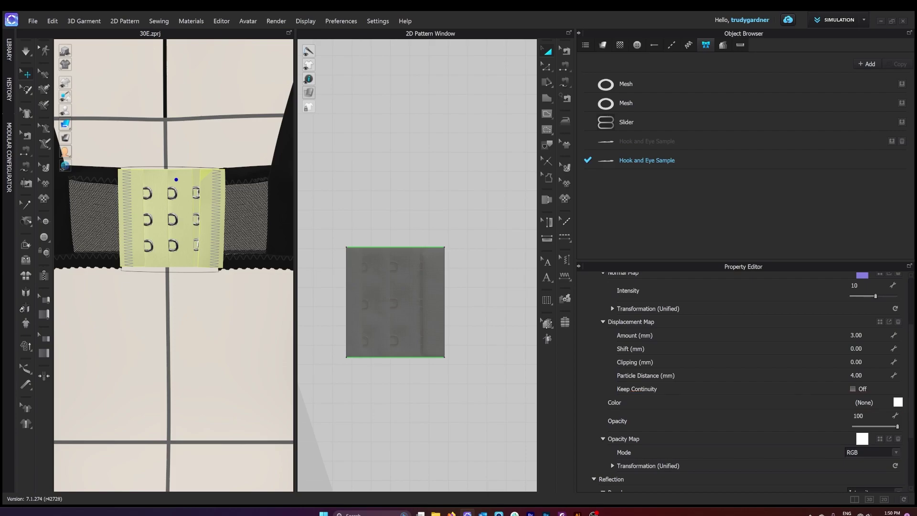
left_click(898, 402)
left_click(416, 289)
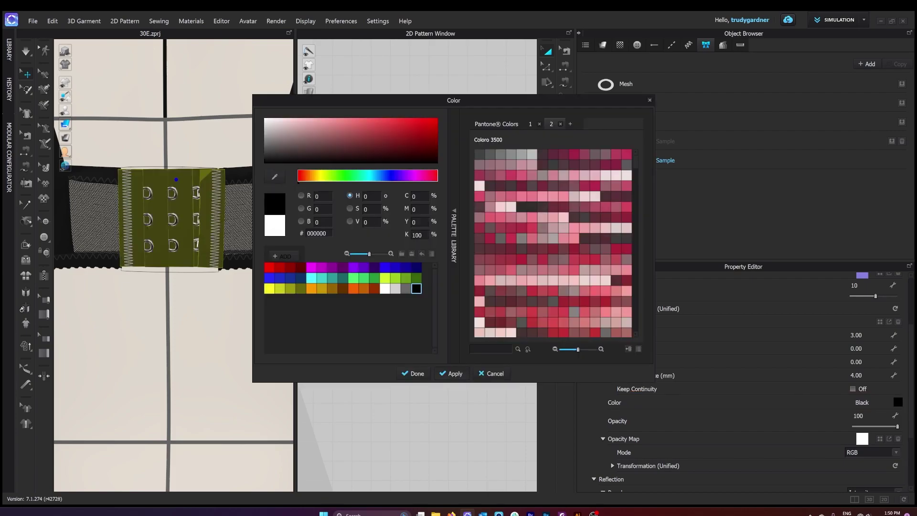
key("Return")
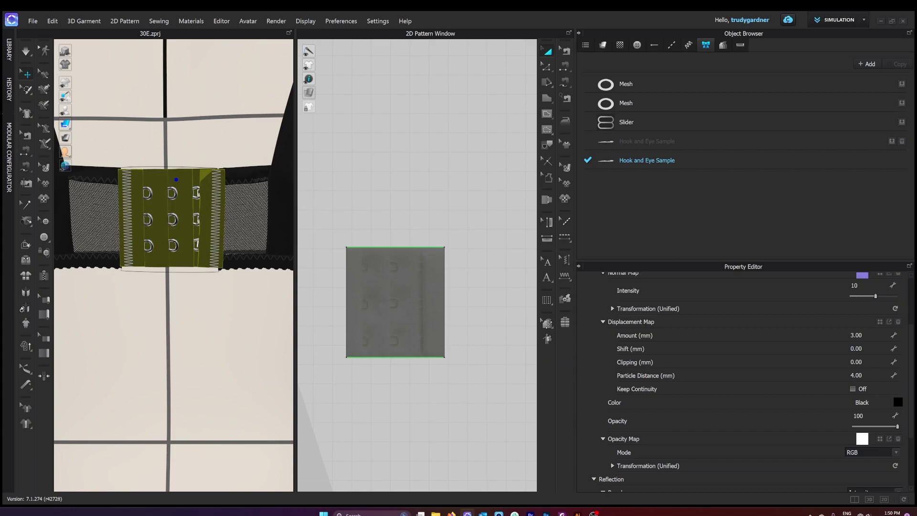
left_click(246, 330)
scroll(246, 330, "down", 2)
right_click_drag(246, 329, 239, 325)
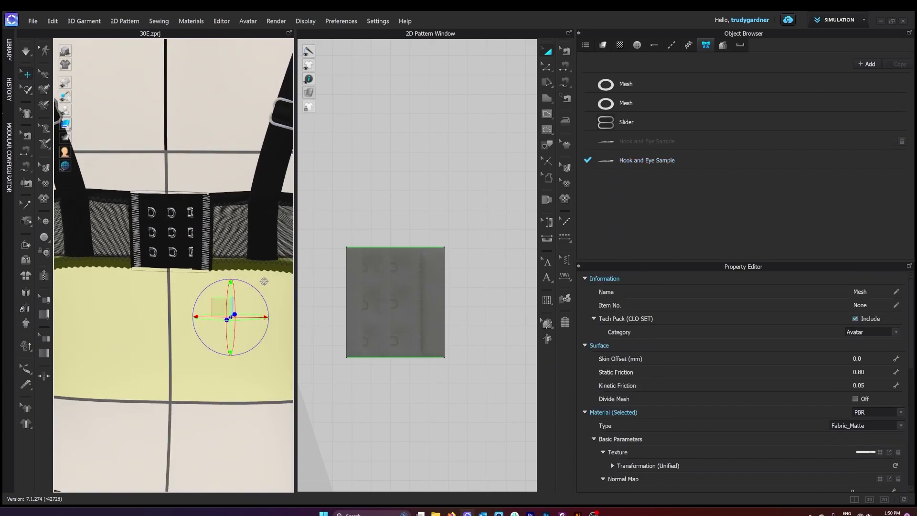
- Set the color of the trim's metal hooks and eyes to Gray 2
left_click(206, 200)
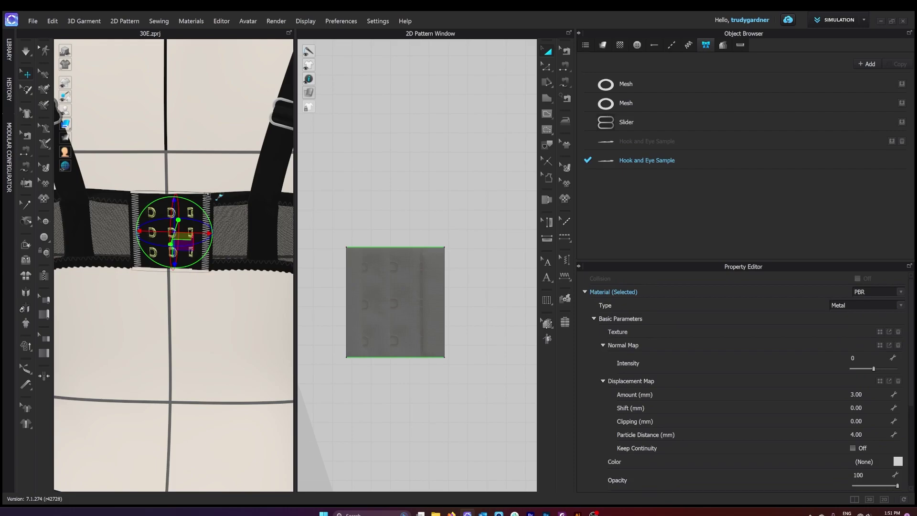
scroll(744, 382, "down", 1)
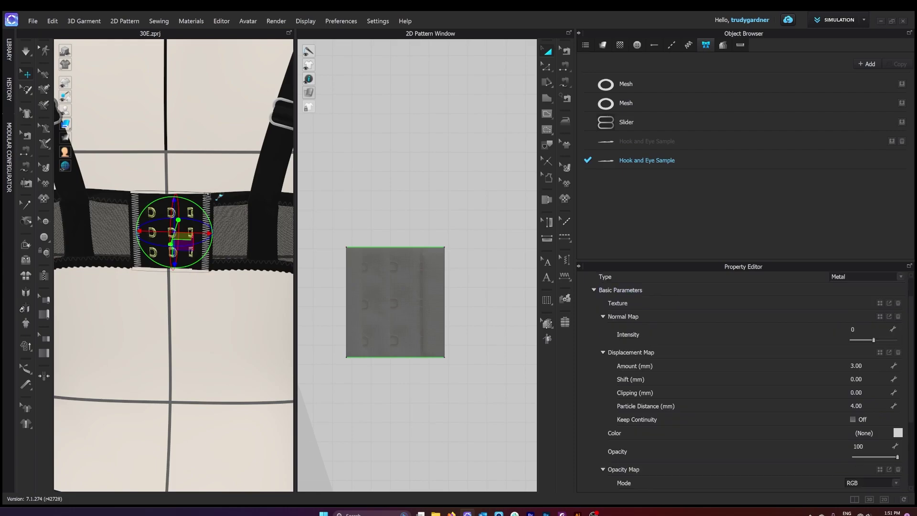
left_click(898, 433)
left_click(405, 288)
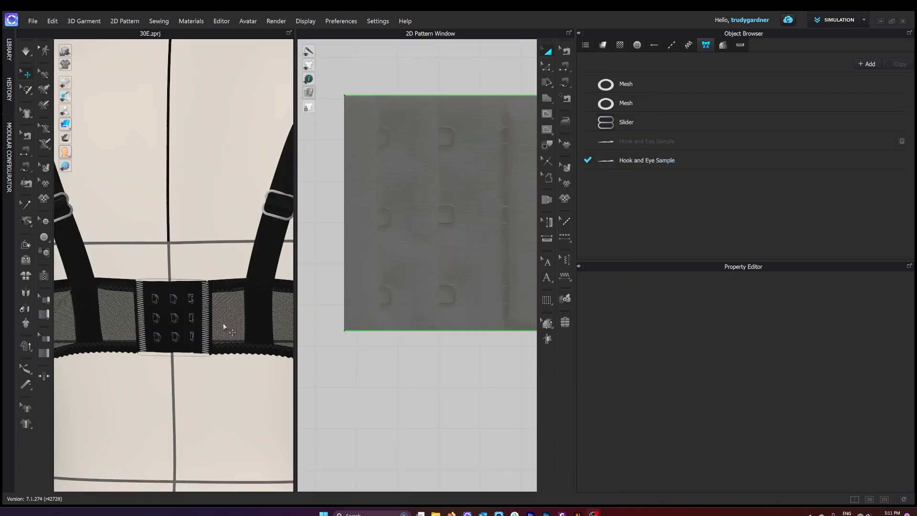
- Set the color of the zigzag stitching along both sides of the hook-and-eye trim to Gray 2
left_click(208, 298)
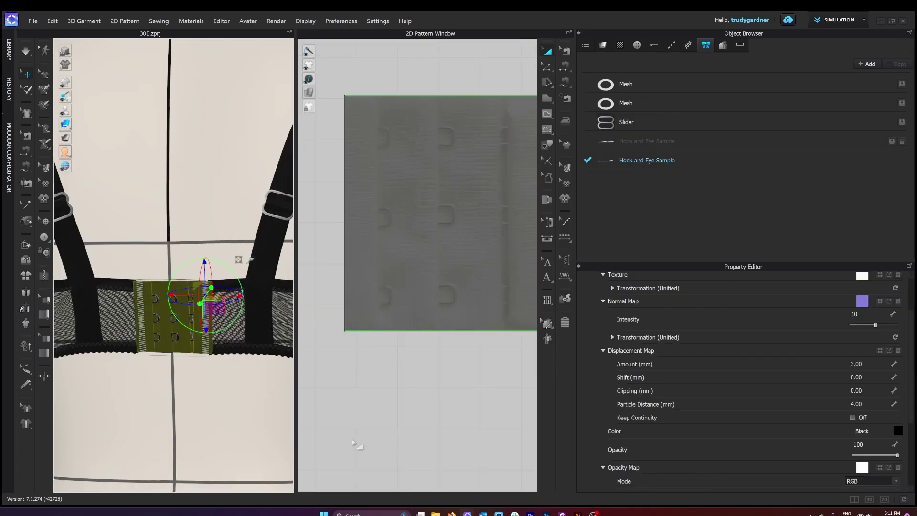
left_click(228, 385)
scroll(229, 385, "up", 5)
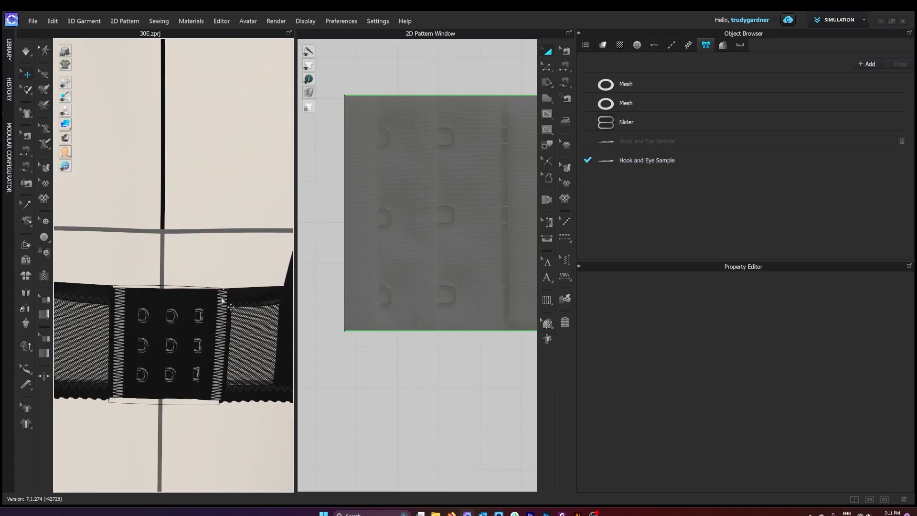
left_click(222, 299)
scroll(242, 348, "up", 2)
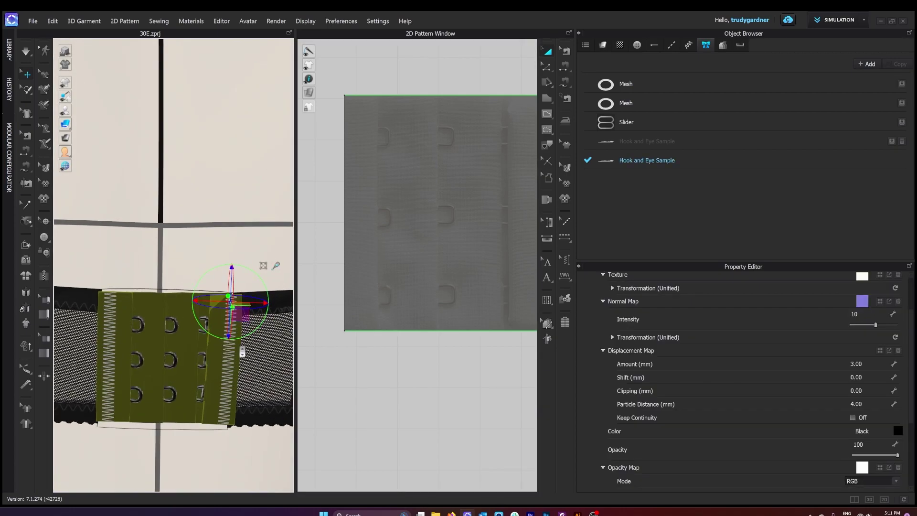
middle_click_drag(240, 352, 225, 282)
left_click(218, 379)
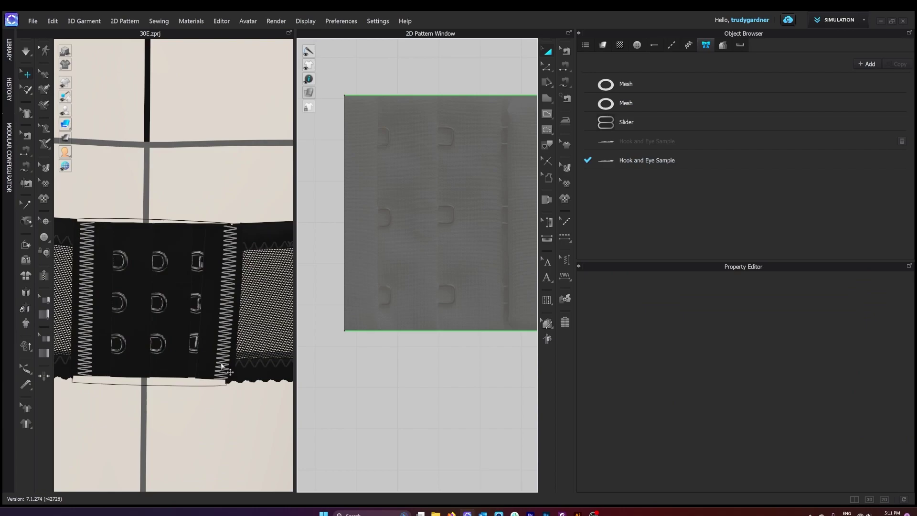
left_click(223, 374)
left_click(898, 417)
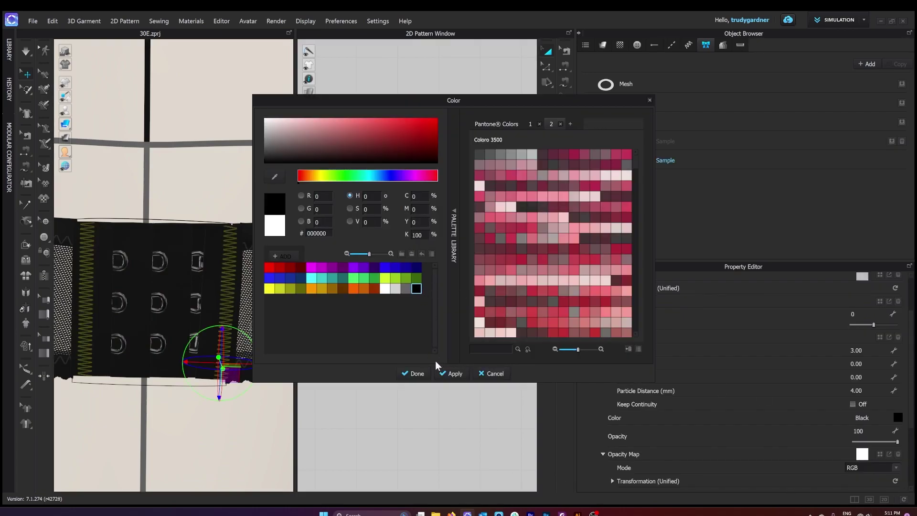
left_click(406, 288)
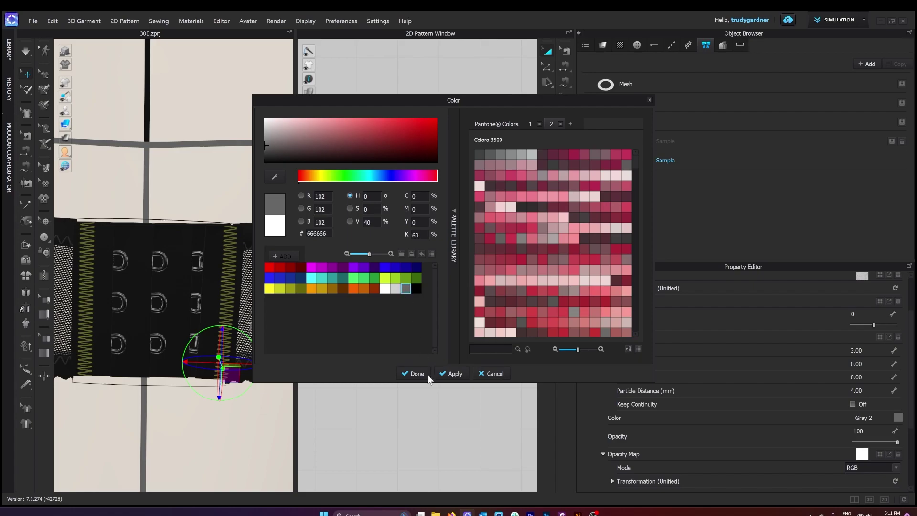
left_click(459, 374)
left_click(418, 373)
left_click(382, 429)
scroll(219, 383, "up", 4)
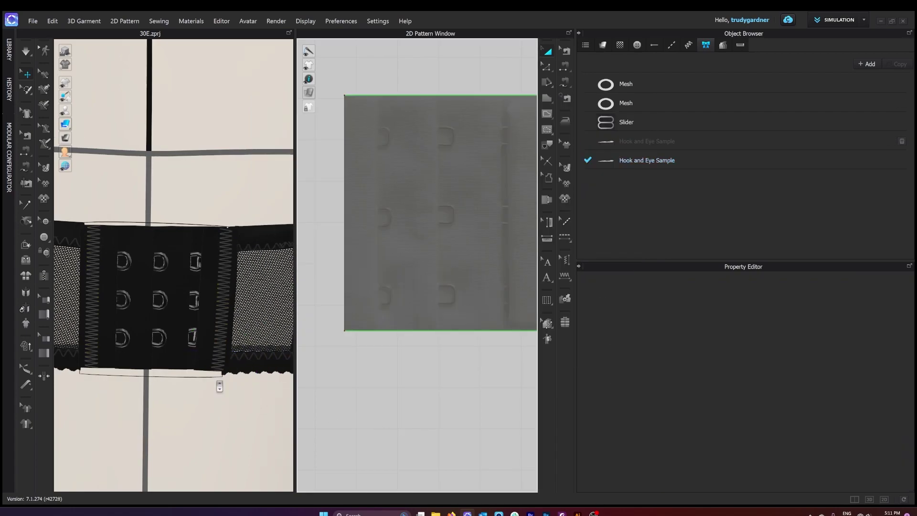
- Open the Render window and start an interactive render of the bra's back with the closure in view
scroll(214, 382, "down", 2)
mouse_move(213, 379)
right_mouse_down()
mouse_move(250, 389)
mouse_move(190, 380)
mouse_move(204, 381)
right_mouse_up()
scroll(211, 389, "up", 3)
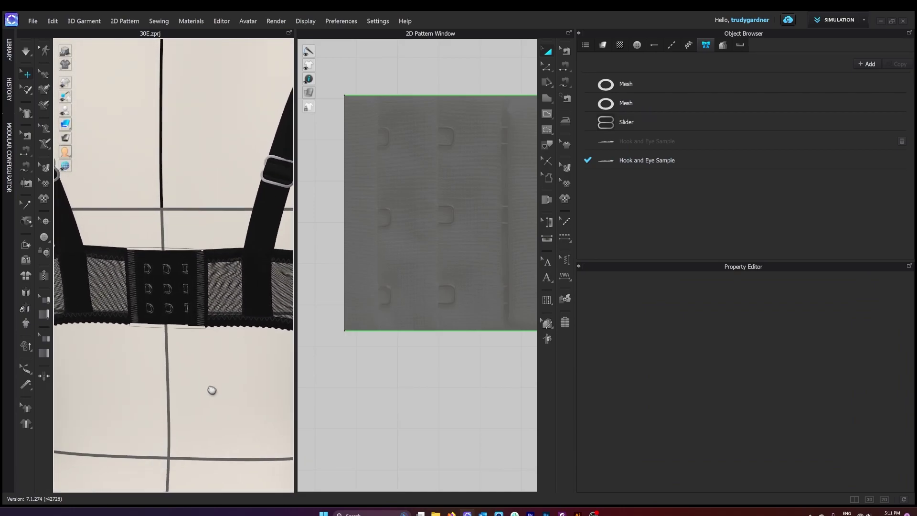
left_click(277, 21)
left_click(297, 41)
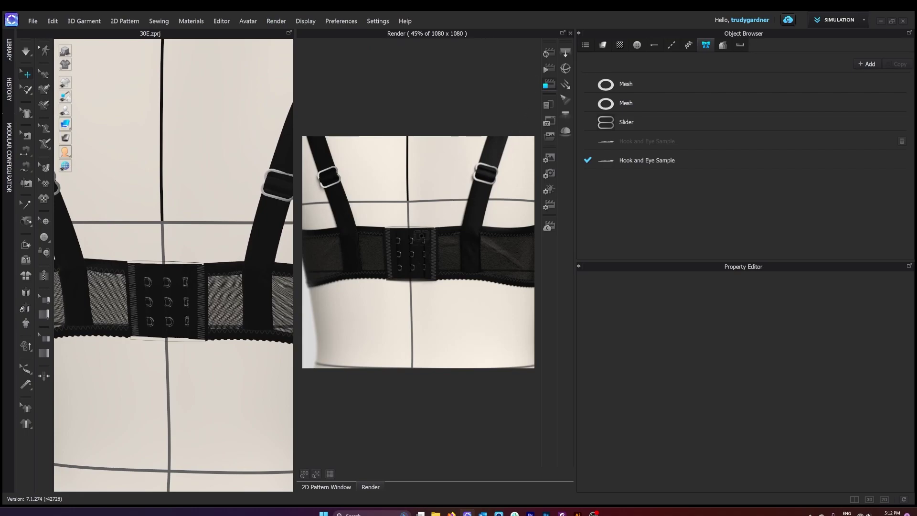
left_click(548, 70)
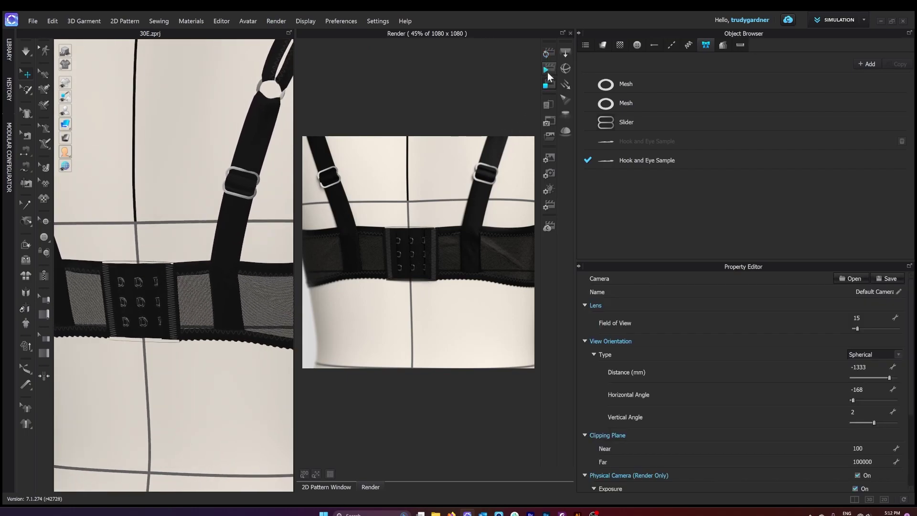
left_click(548, 56)
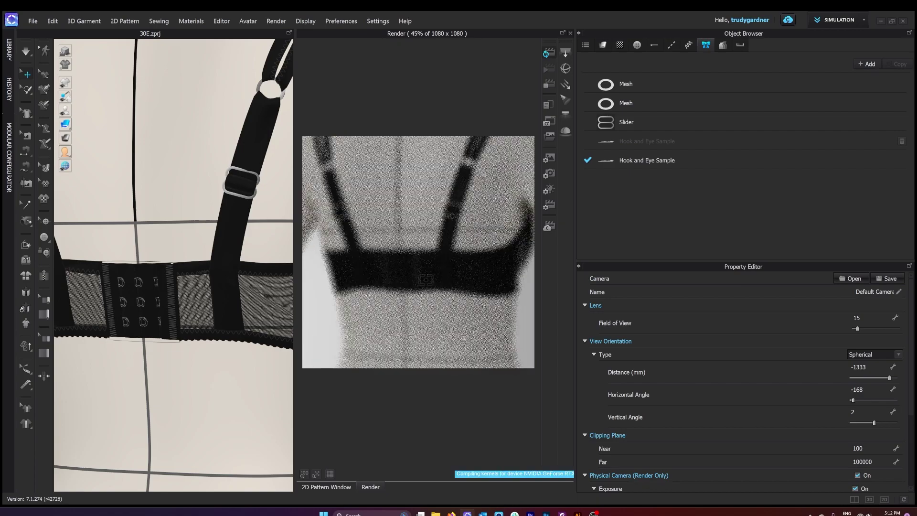
- Inspect the rendered hook-and-eye closure up close from both sides of the bra's back
right_click_drag(411, 276, 395, 298)
scroll(394, 298, "up", 1)
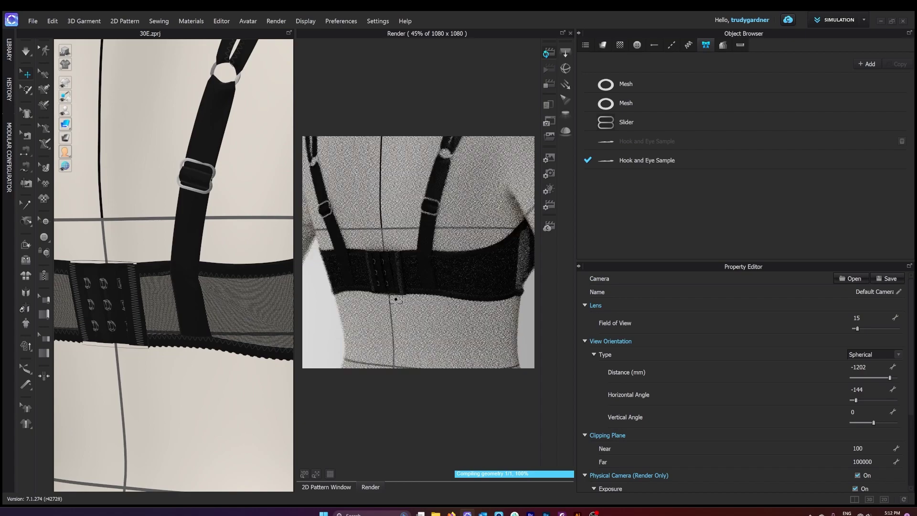
scroll(394, 299, "up", 5)
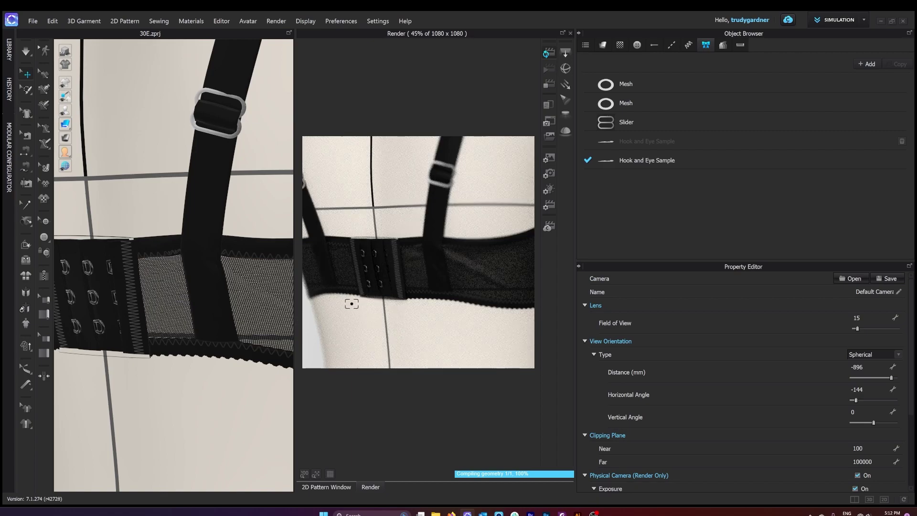
right_click_drag(519, 273, 389, 286)
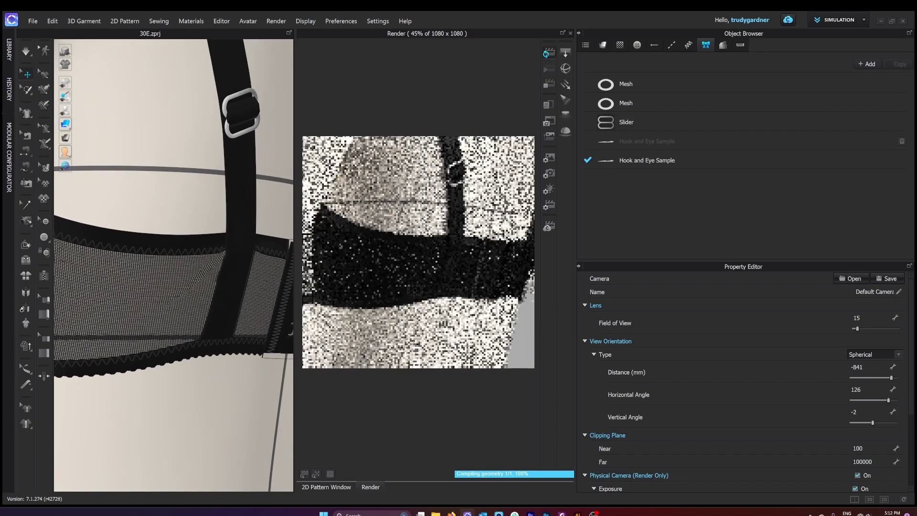
right_click_drag(503, 272, 503, 298)
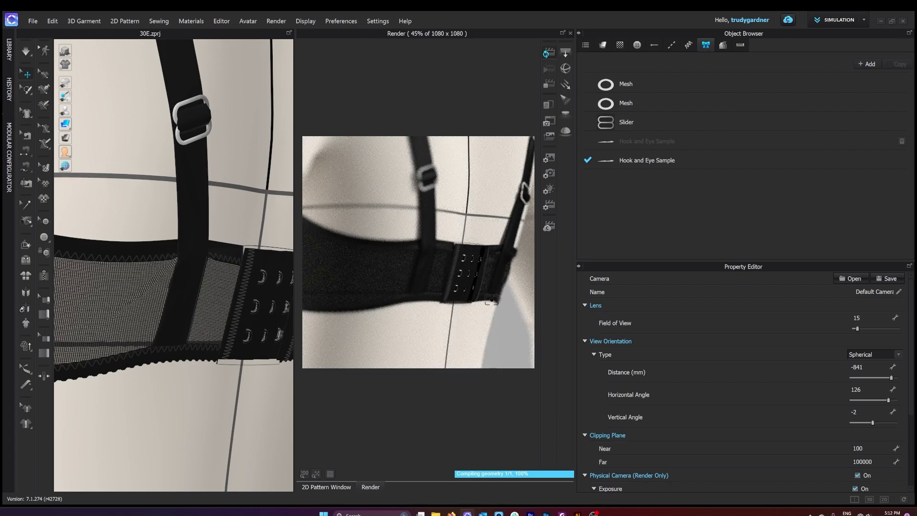
right_click_drag(490, 298, 508, 181)
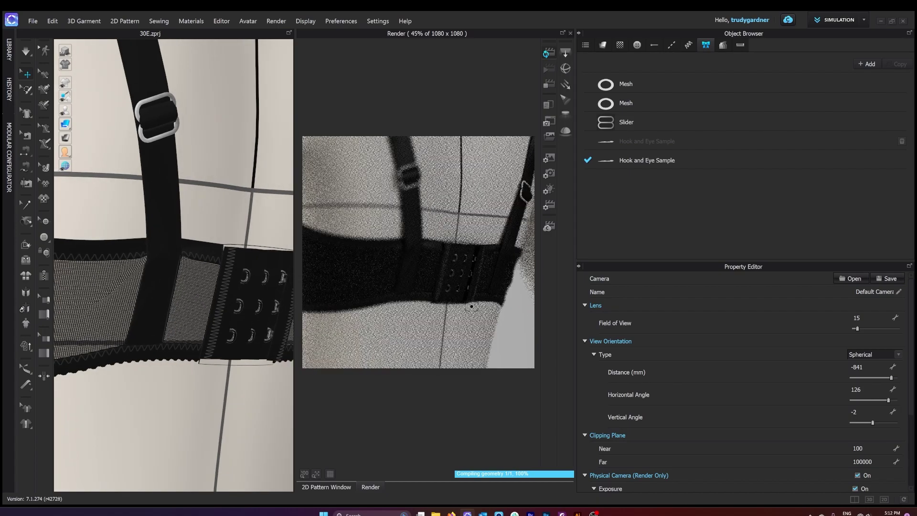